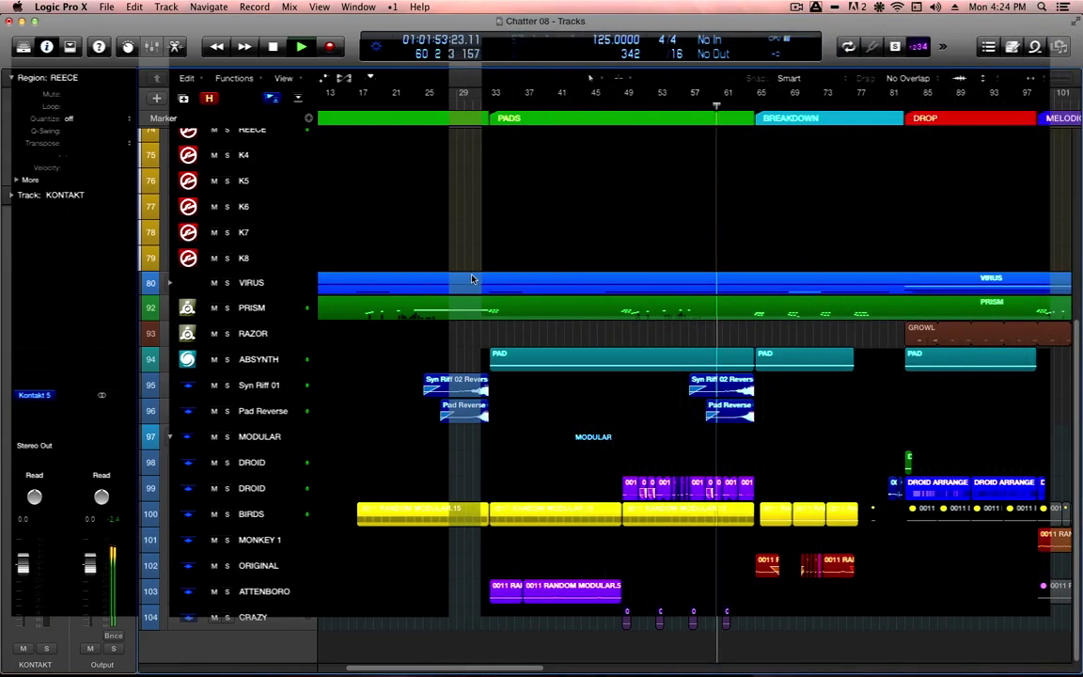
# Expand the VIRUS track stack and open the Virus TI Snow instrument of the VIRUS track
pyautogui.doubleClick(476, 282)
pyautogui.scroll(-3, 630, 384)
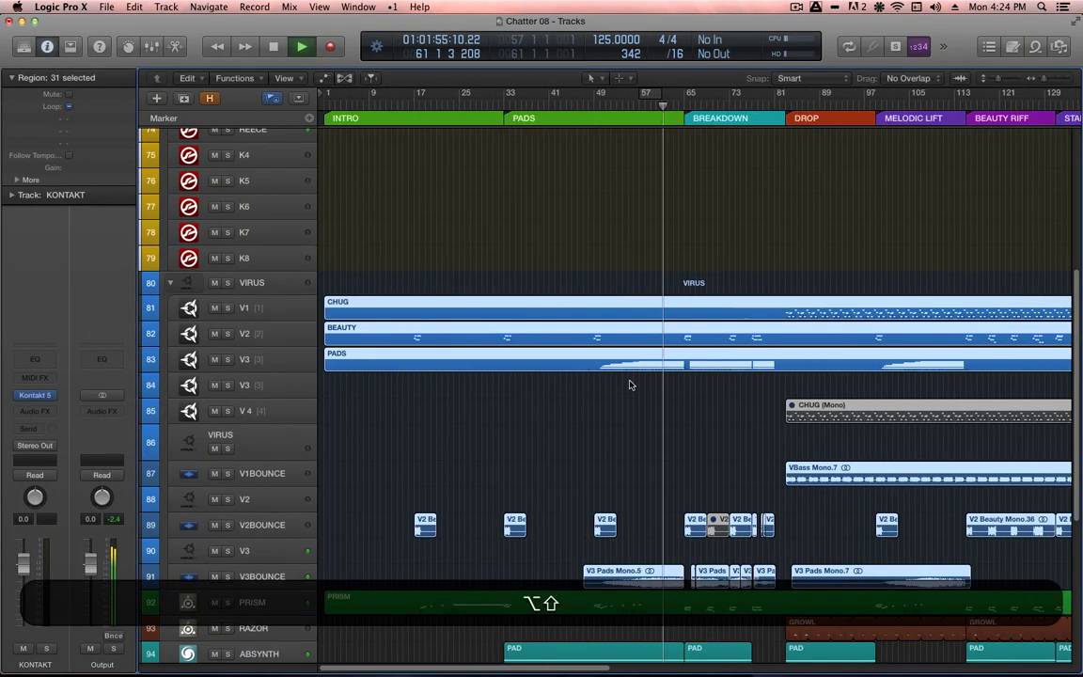
pyautogui.scroll(-1, 630, 384)
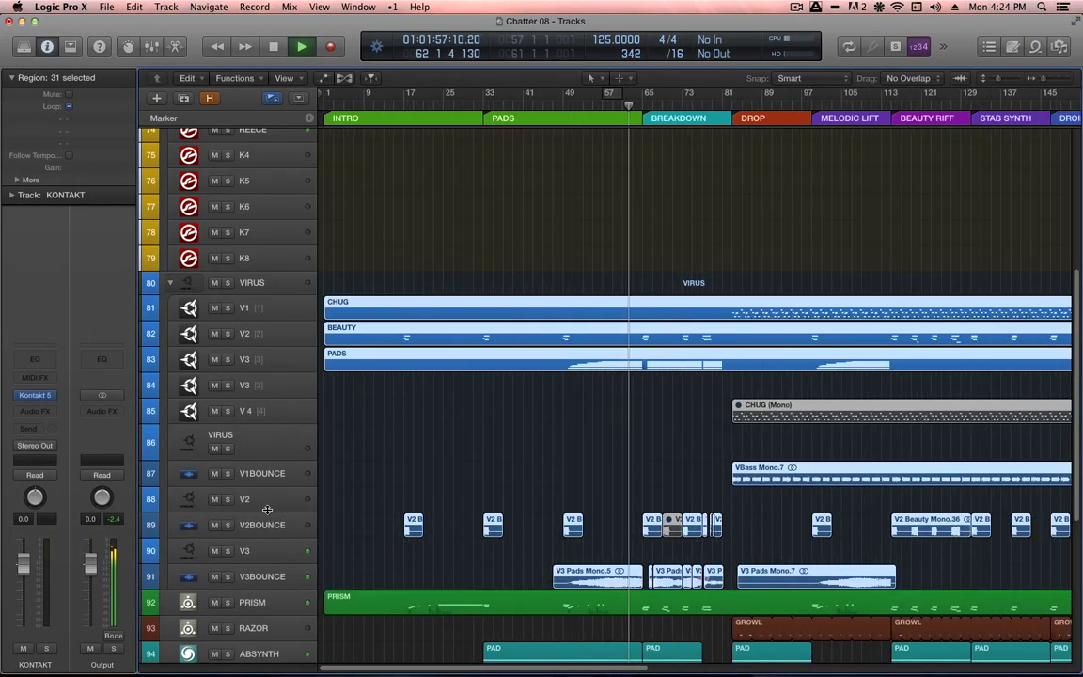
pyautogui.click(275, 436)
pyautogui.click(35, 381)
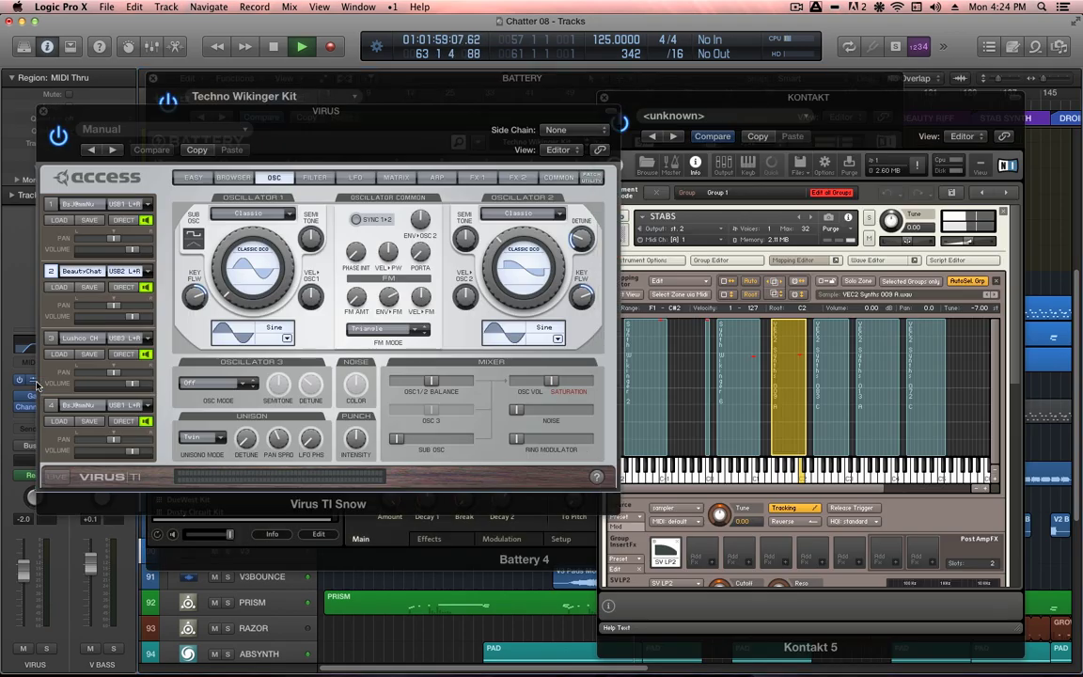
pyautogui.moveTo(413, 119); pyautogui.dragTo(484, 158)
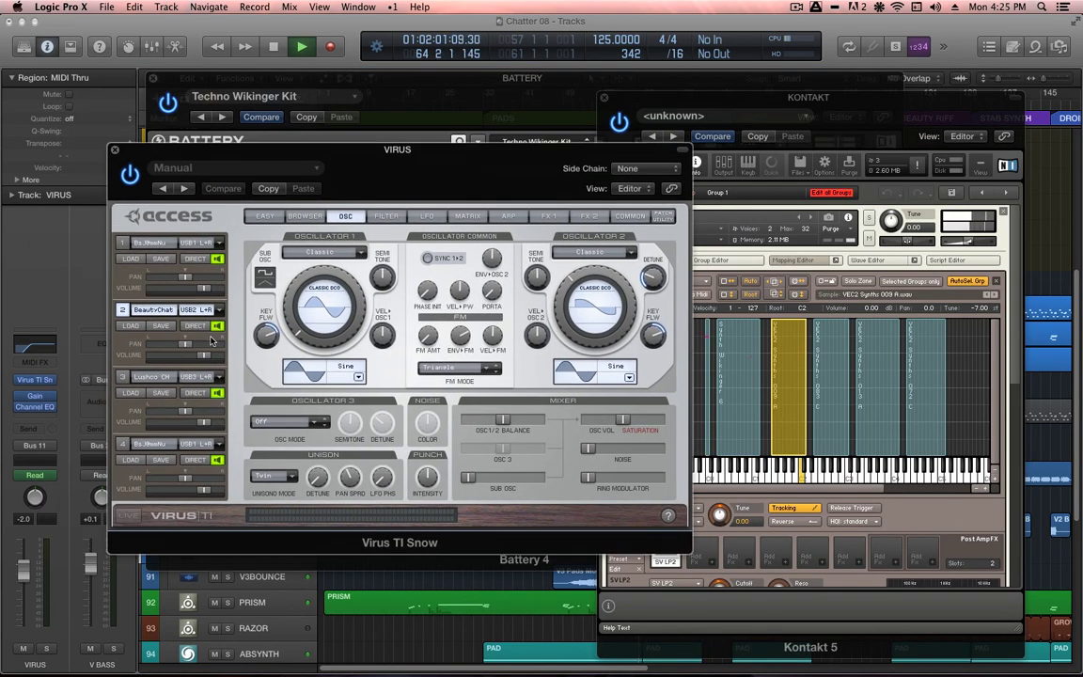
# Browse the Virus TI Snow patch libraries for the BeautyChat part in slot 2, including the RAM 1+2 bank, without loading a patch
pyautogui.click(159, 308)
pyautogui.moveTo(273, 340)
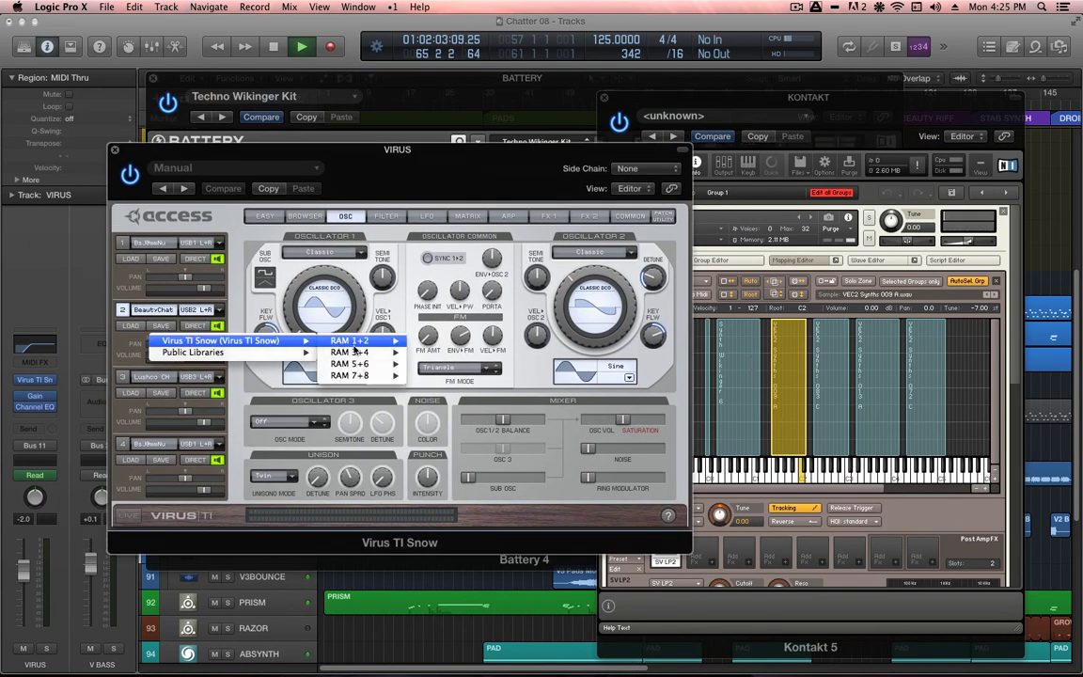
pyautogui.moveTo(350, 341)
pyautogui.click(543, 157)
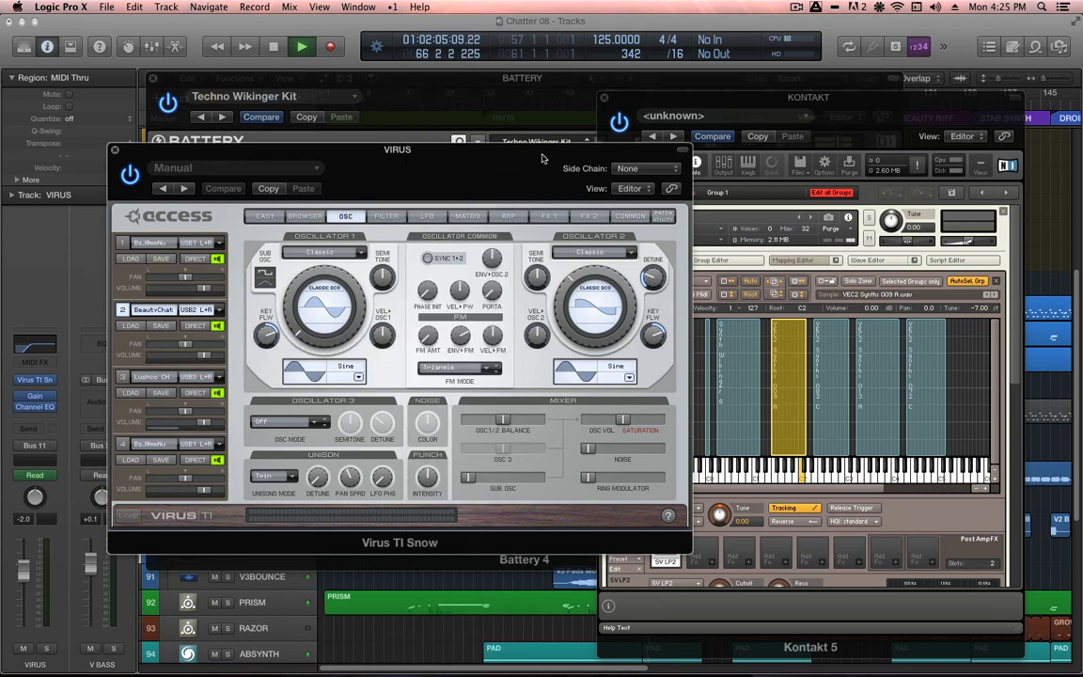
# Close the open Virus, Kontakt and Battery instrument windows
pyautogui.press('super+w')
pyautogui.click(793, 114)
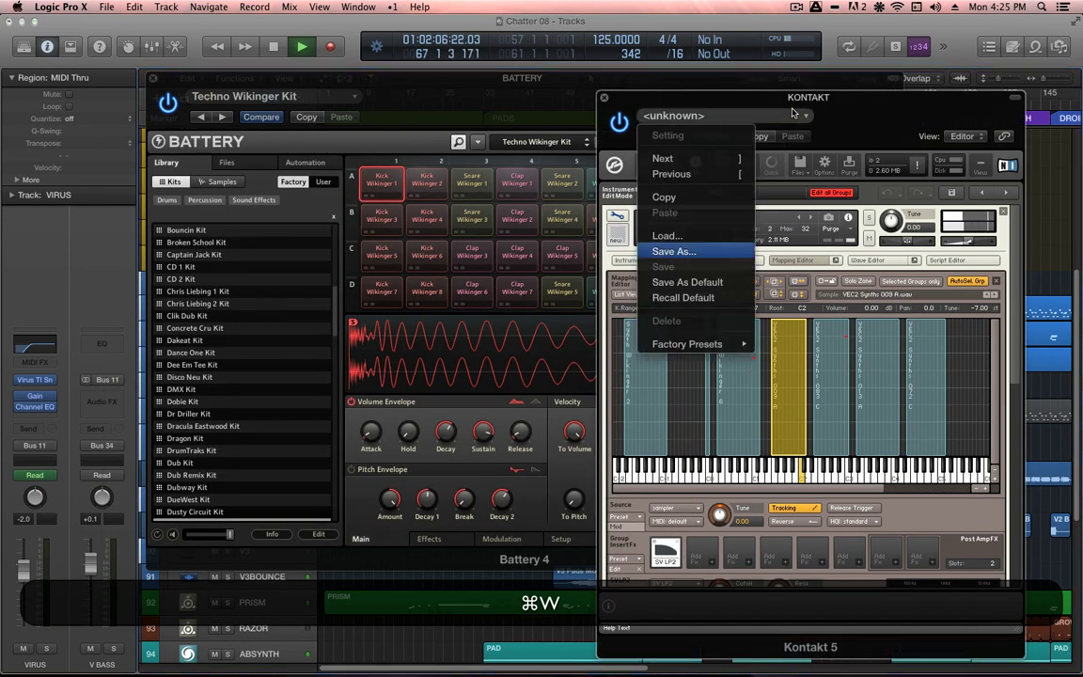
pyautogui.click(858, 117)
pyautogui.moveTo(858, 116); pyautogui.dragTo(674, 107)
pyautogui.press('super+w')
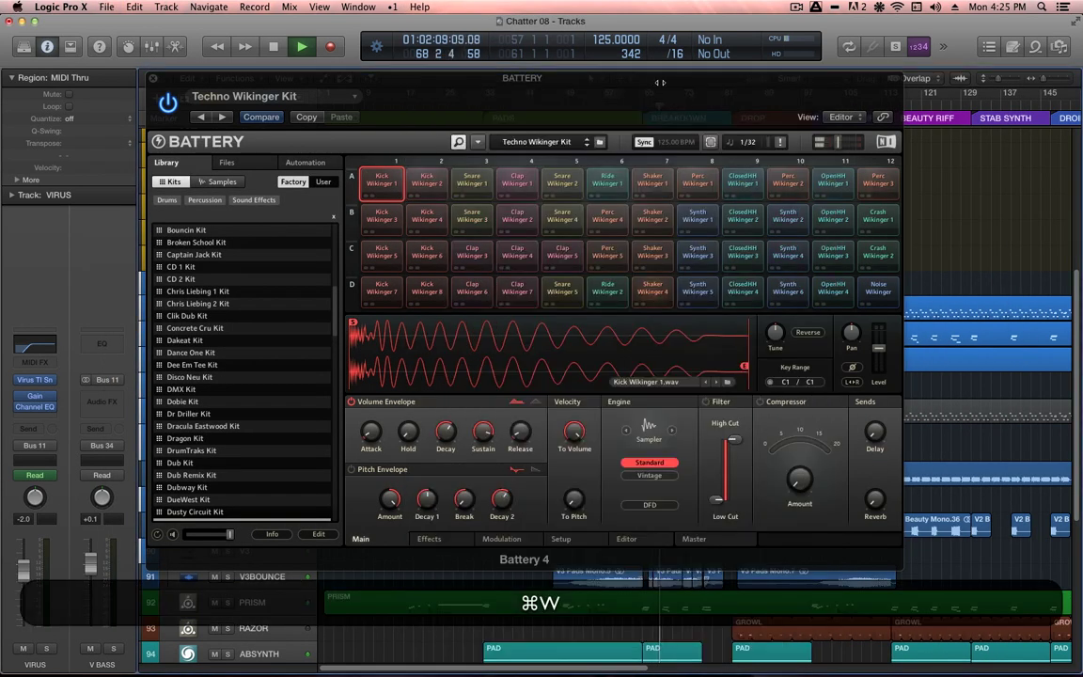
pyautogui.press('alt+super+w')
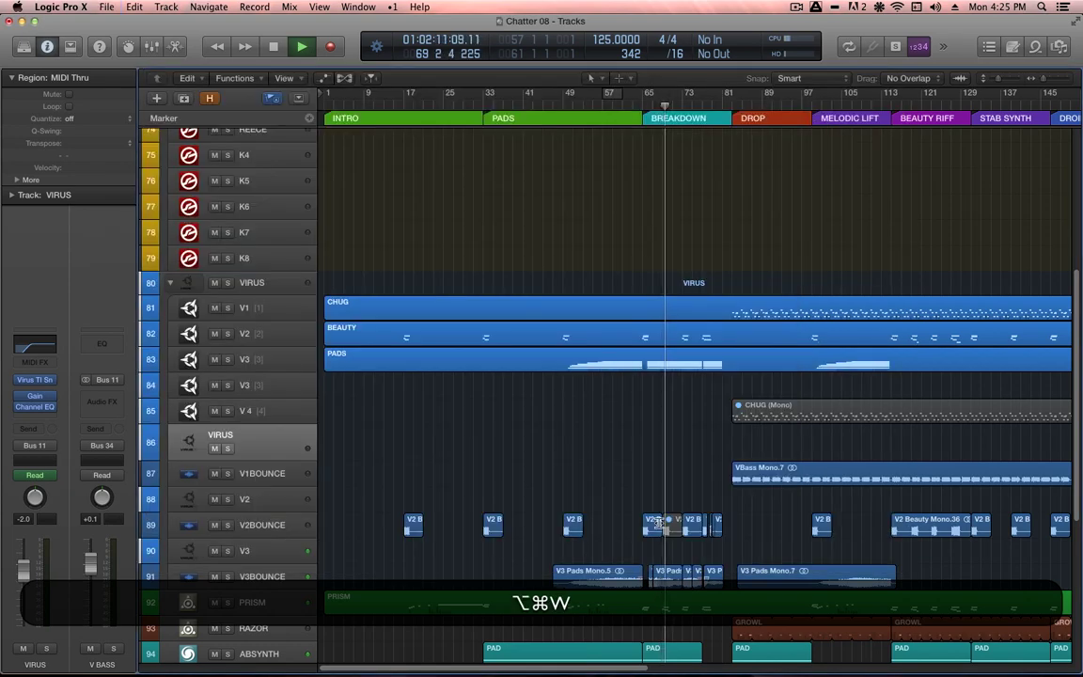
# Collapse the KONTAKT track stack and select the PADS region on the V3 track around the breakdown
pyautogui.scroll(-5, 658, 523)
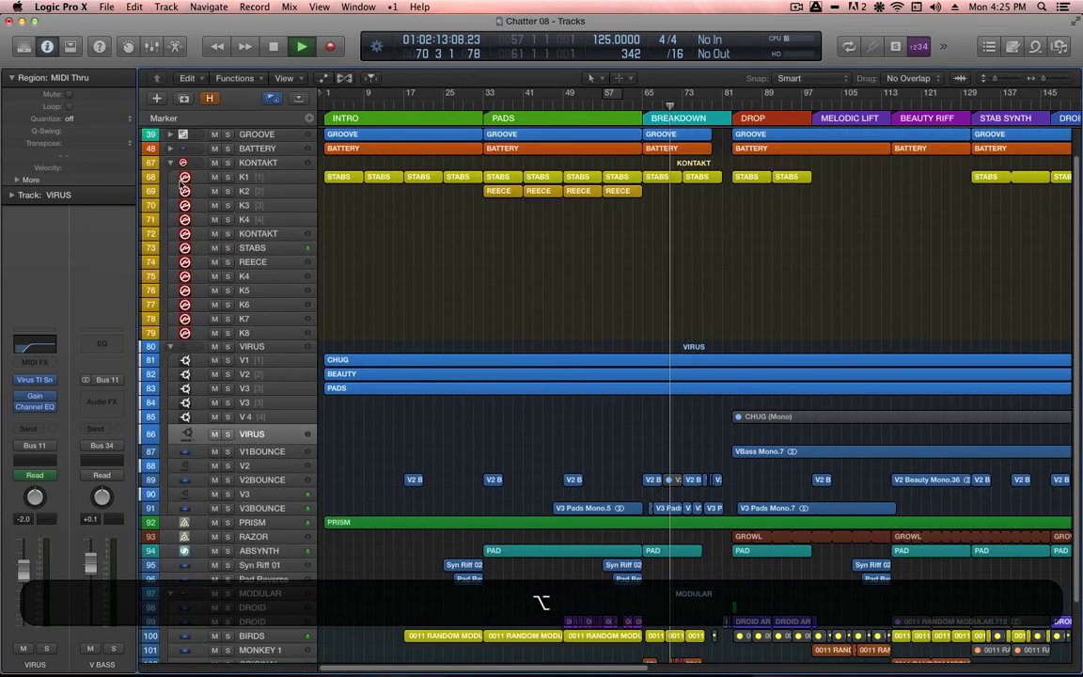
pyautogui.click(170, 161)
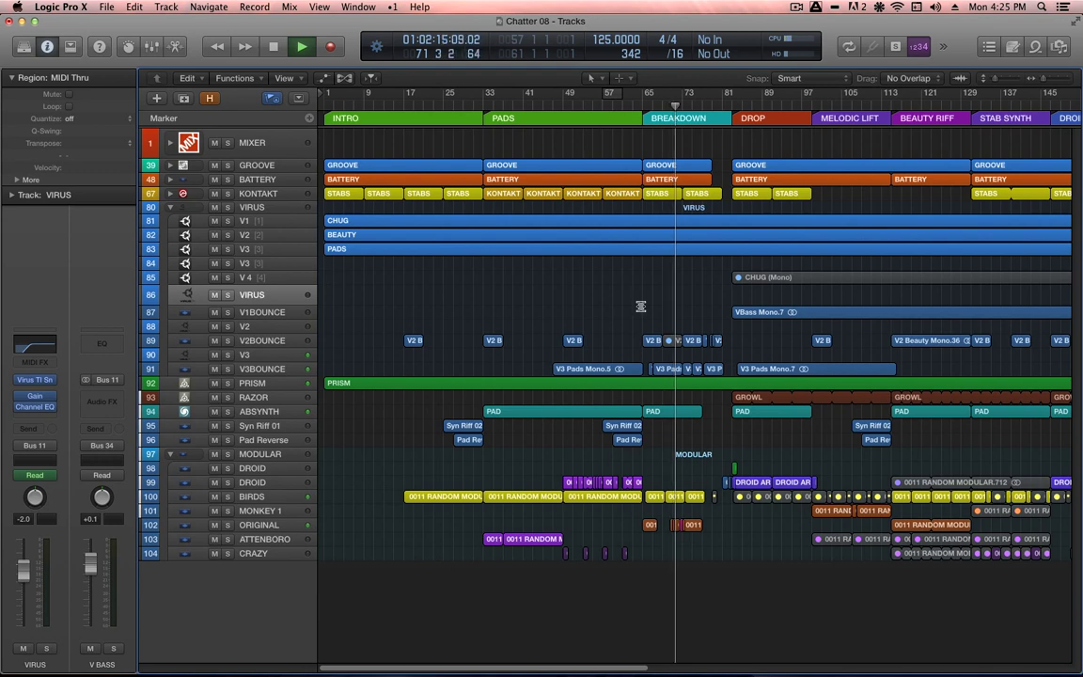
pyautogui.hotkey('ctrl', 'alt')
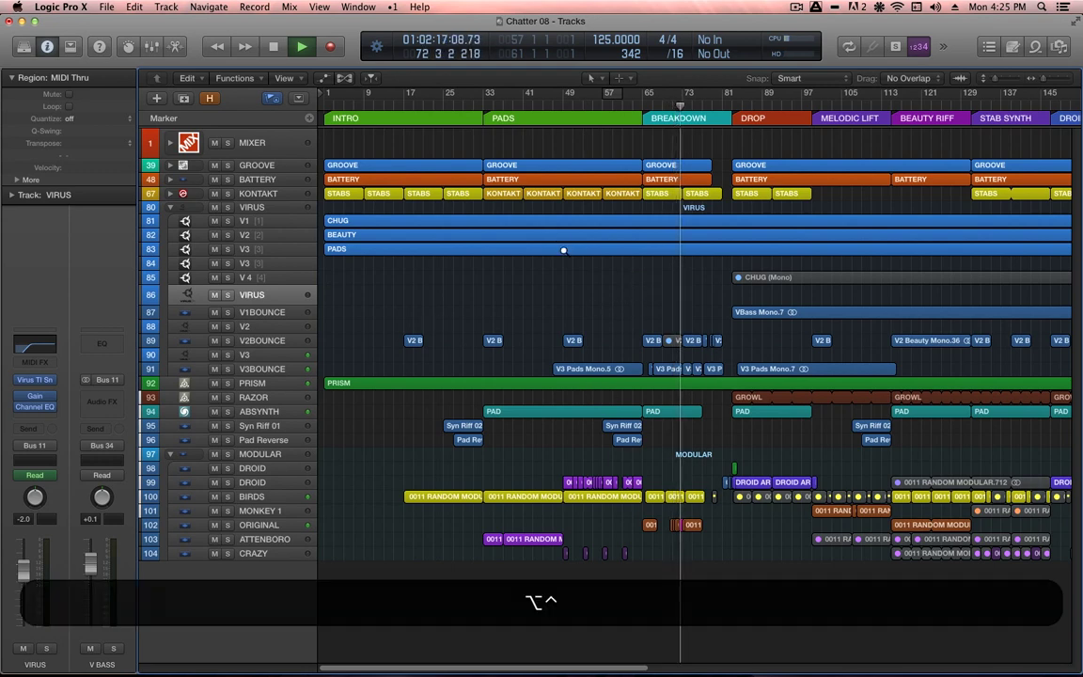
pyautogui.moveTo(563, 262); pyautogui.dragTo(778, 209)
pyautogui.click(654, 430)
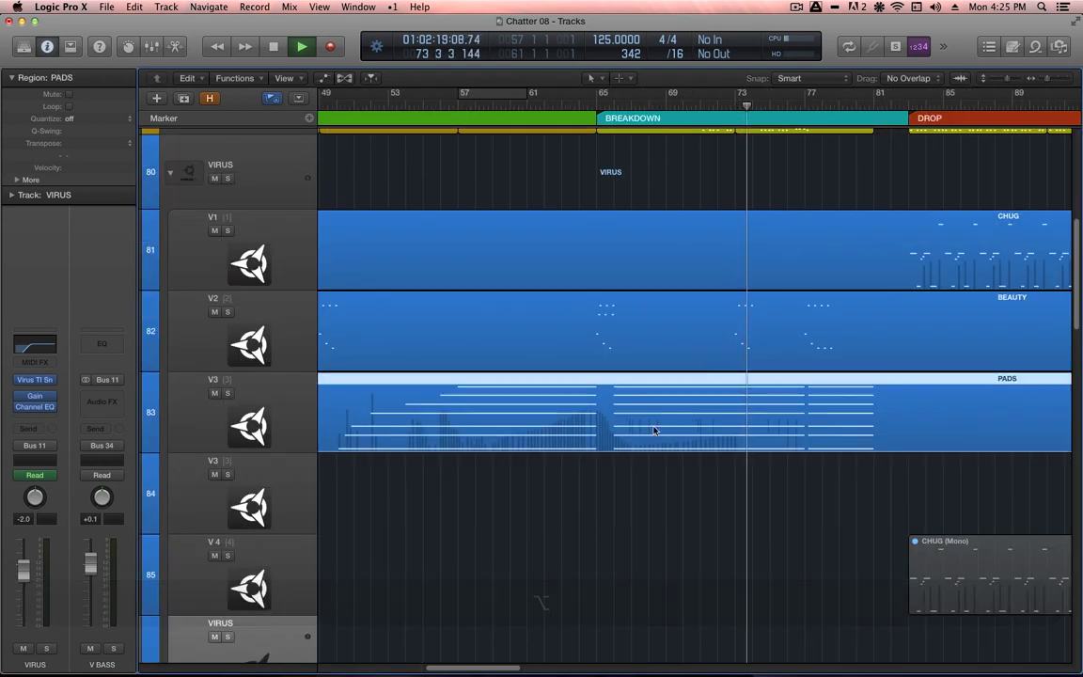
# Examine the Virus parts, their bounced audio and the neighbouring tracks from the PADS section to the DROP
pyautogui.hotkey('alt', 'shift')
pyautogui.scroll(-3, 648, 430)
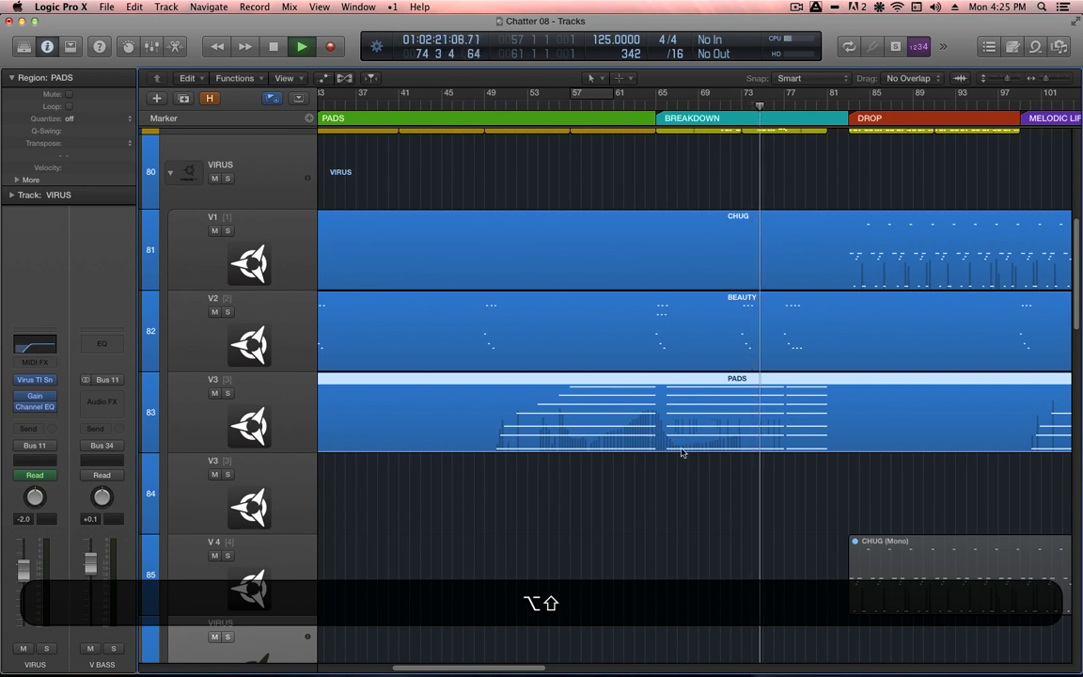
pyautogui.scroll(-3, 691, 454)
pyautogui.press('shift')
pyautogui.scroll(-2, 692, 455)
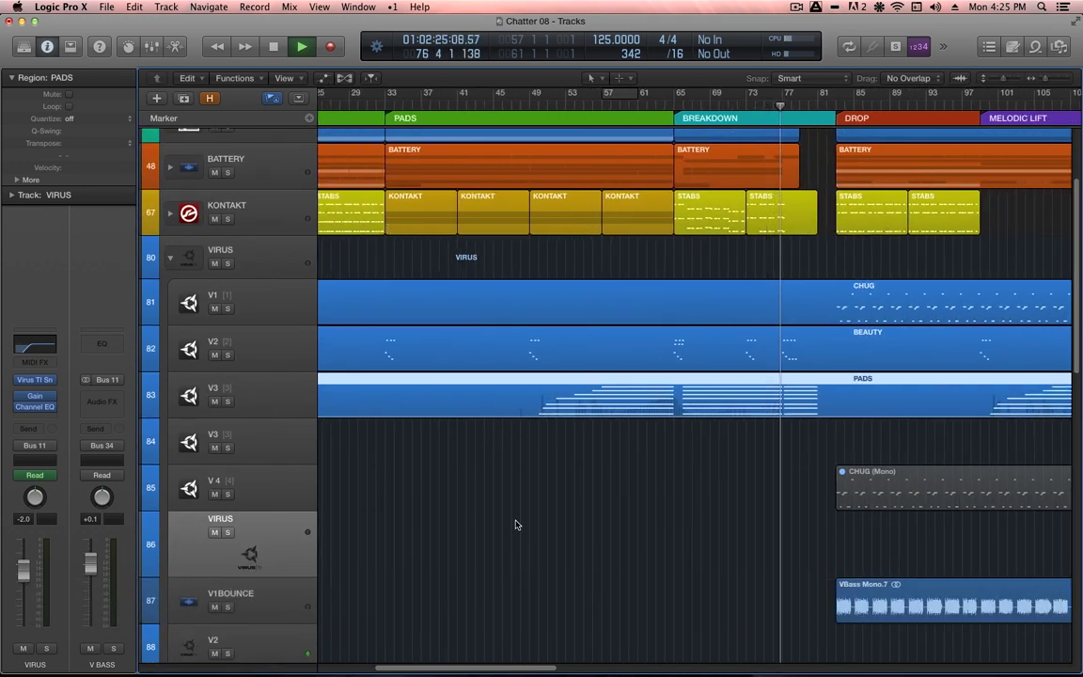
pyautogui.press('alt')
pyautogui.scroll(-2, 515, 523)
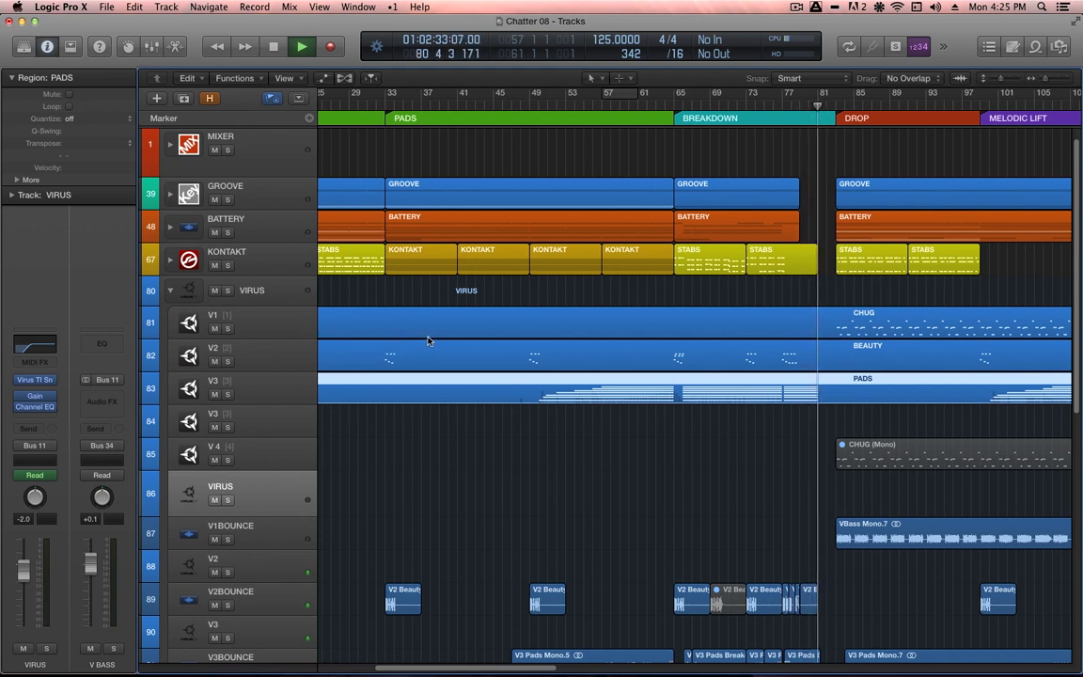
pyautogui.press('space')
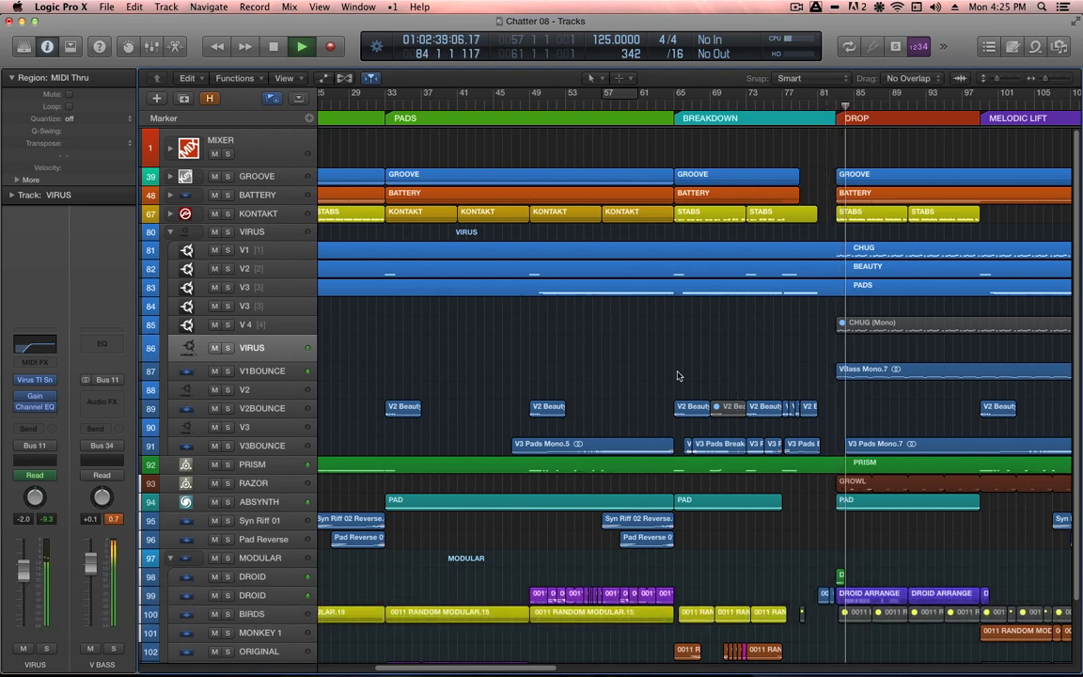
# Expand the BATTERY track stack and select its drum regions from kick to crash in the first bars of the DROP
pyautogui.press('shift')
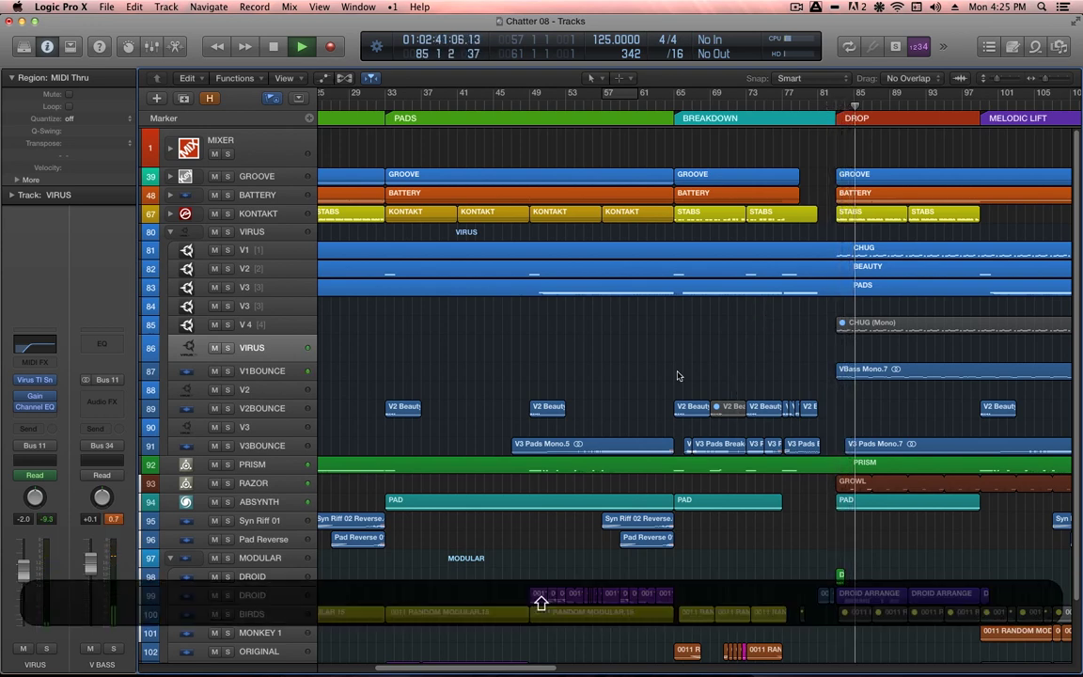
pyautogui.hscroll(5, 677, 375)
pyautogui.scroll(-3, 677, 375)
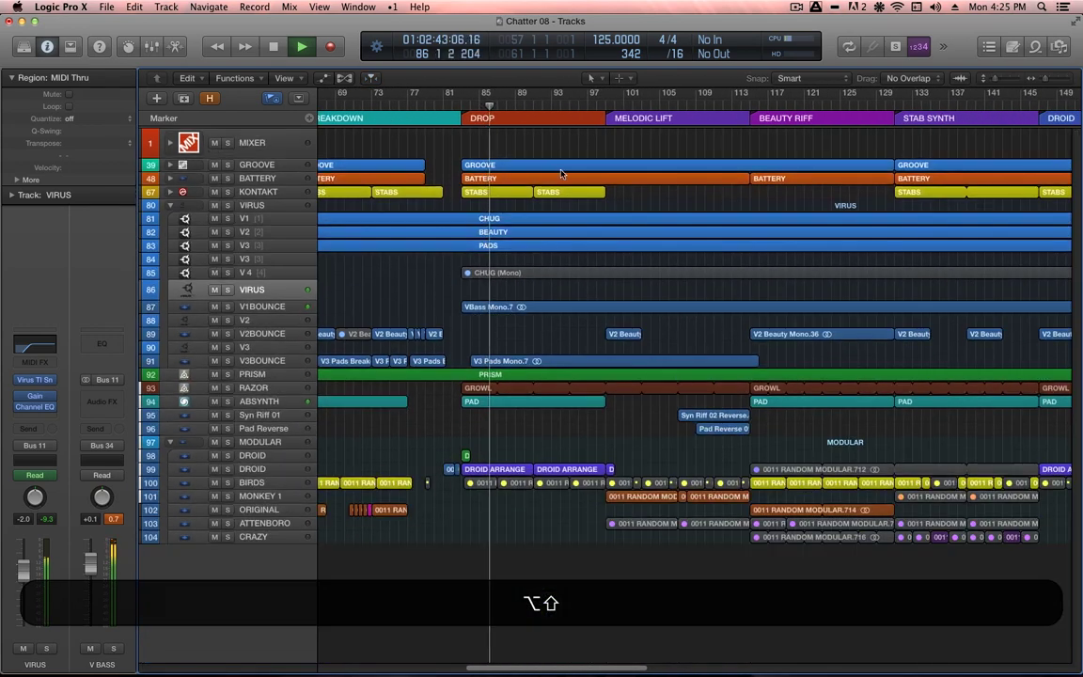
pyautogui.doubleClick(558, 179)
pyautogui.click(639, 353)
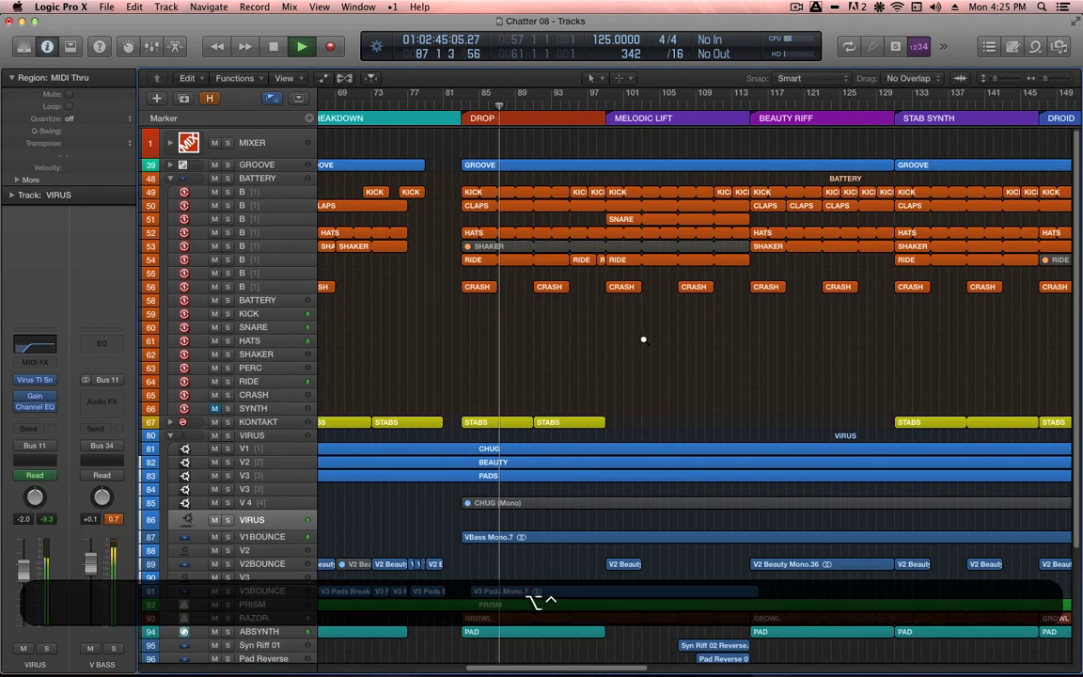
pyautogui.moveTo(643, 340); pyautogui.dragTo(459, 157)
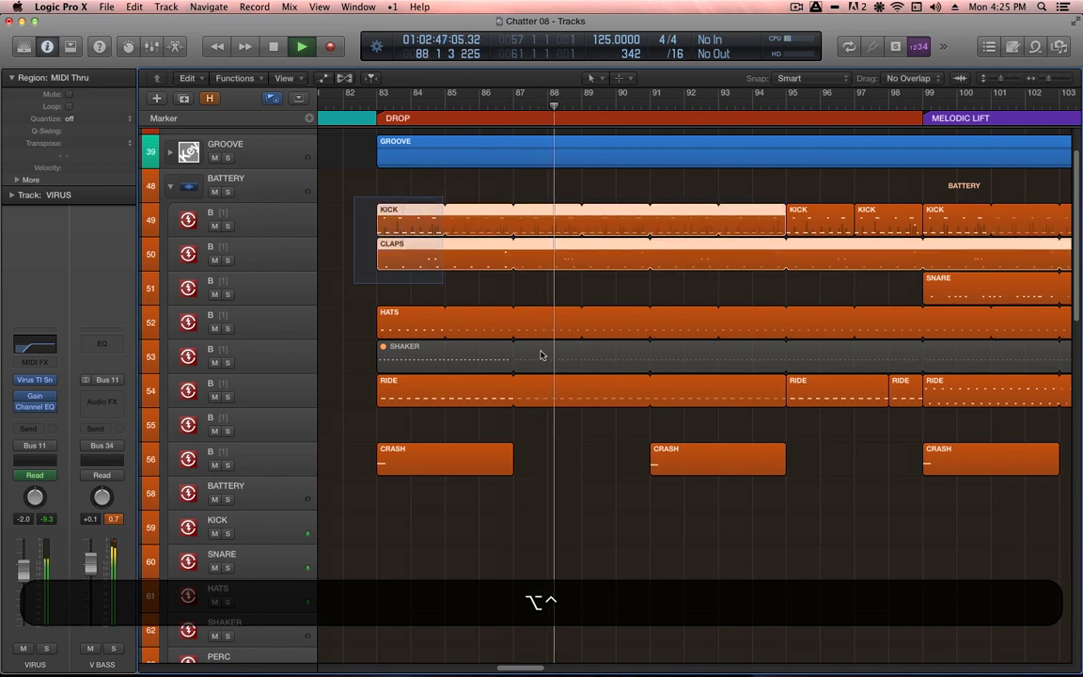
pyautogui.moveTo(593, 387); pyautogui.dragTo(705, 469)
# Show the notes of the selected drum regions in the Piano Roll and enlarge the editor area
pyautogui.press('p')
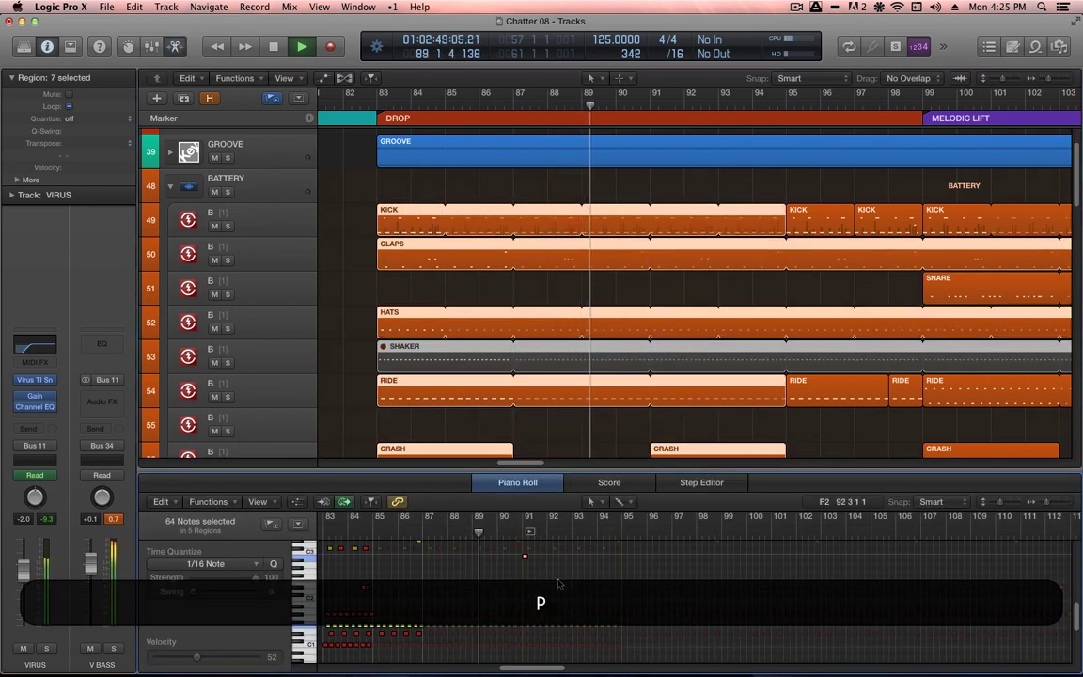
pyautogui.moveTo(573, 542); pyautogui.dragTo(395, 667)
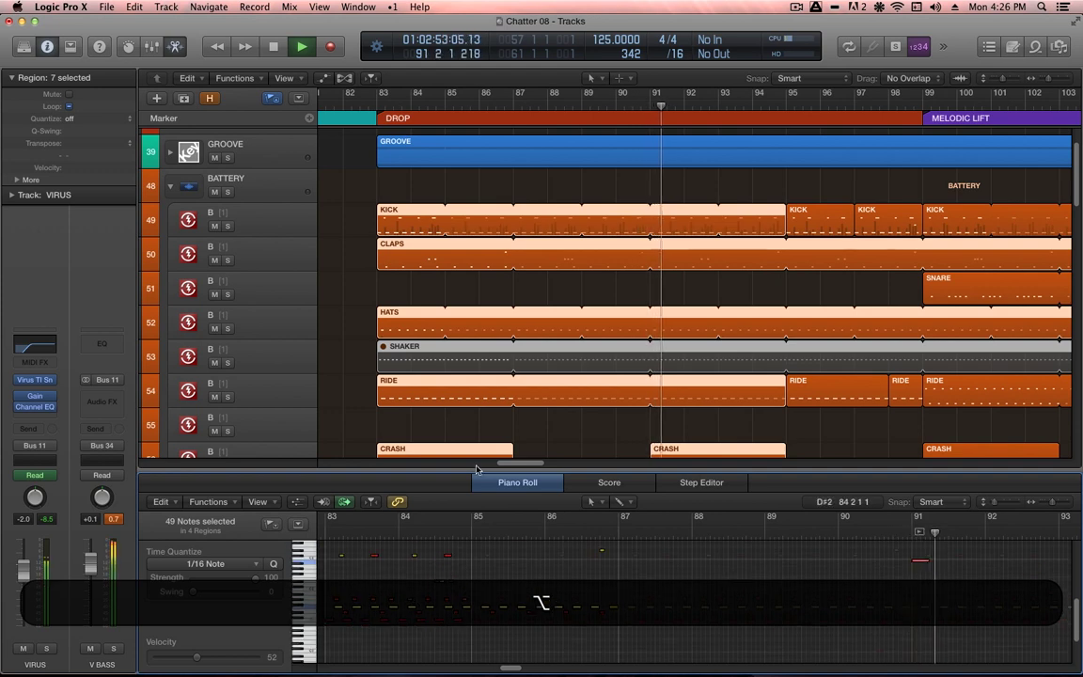
pyautogui.moveTo(473, 469); pyautogui.dragTo(450, 295)
pyautogui.moveTo(478, 419); pyautogui.dragTo(326, 580)
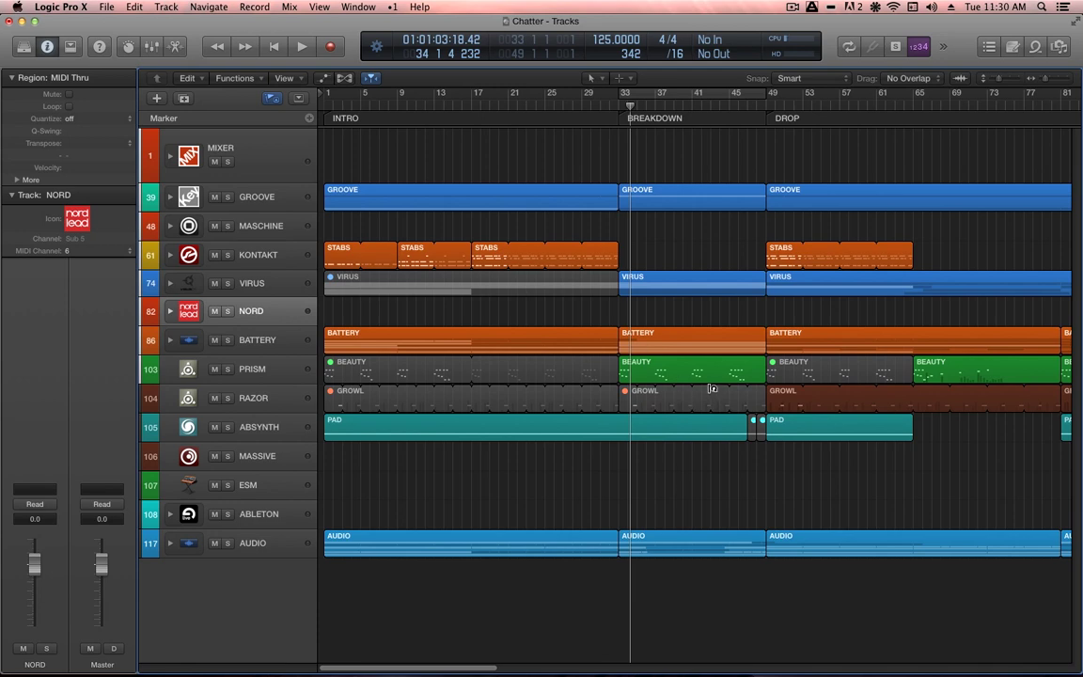
# Expand the VIRUS track stack and select the BREAKDOWN's BEAUTY regions on both the V2 and PRISM tracks
pyautogui.click(667, 375)
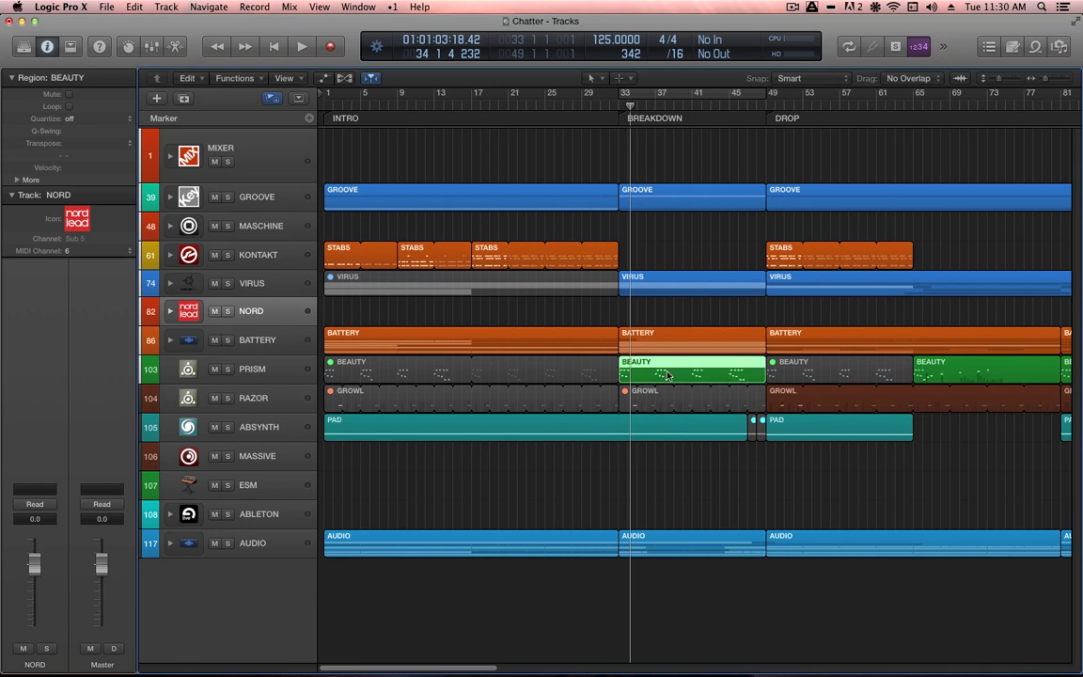
pyautogui.doubleClick(676, 282)
pyautogui.click(625, 340)
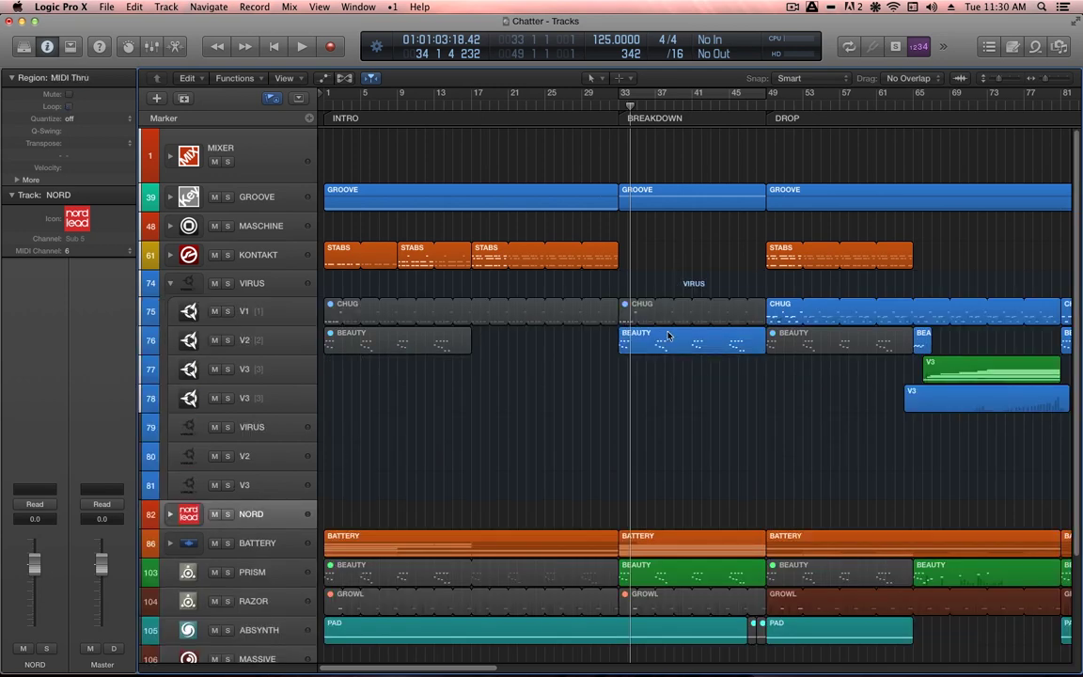
pyautogui.keyDown('super'); pyautogui.click(684, 578); pyautogui.keyUp('super')
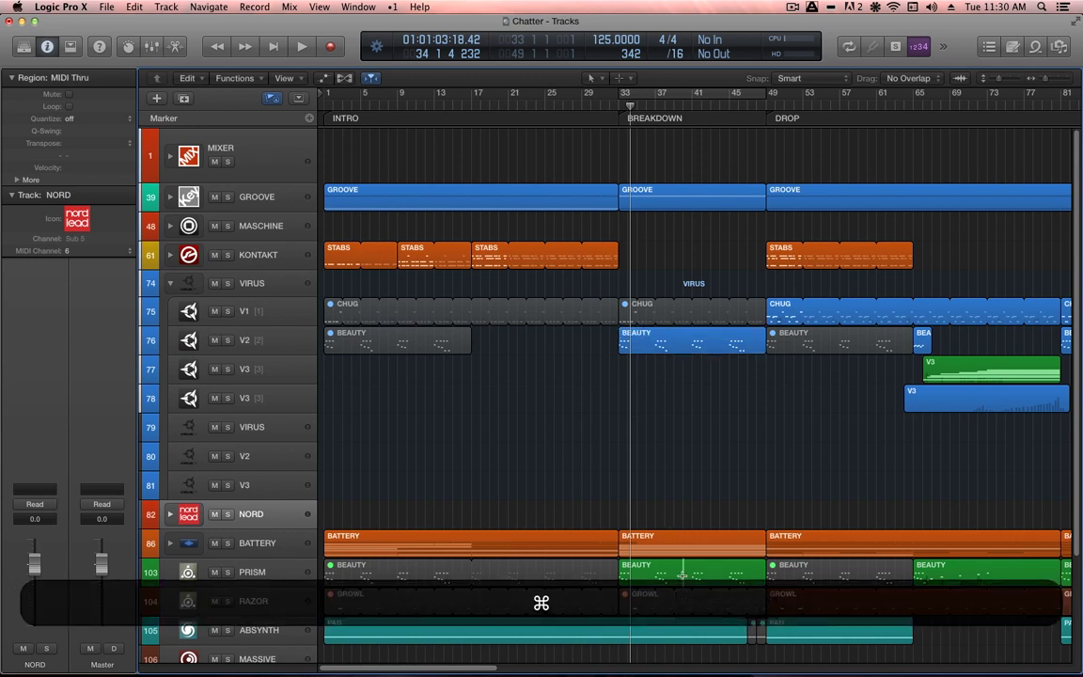
pyautogui.keyDown('shift'); pyautogui.click(694, 343); pyautogui.keyUp('shift')
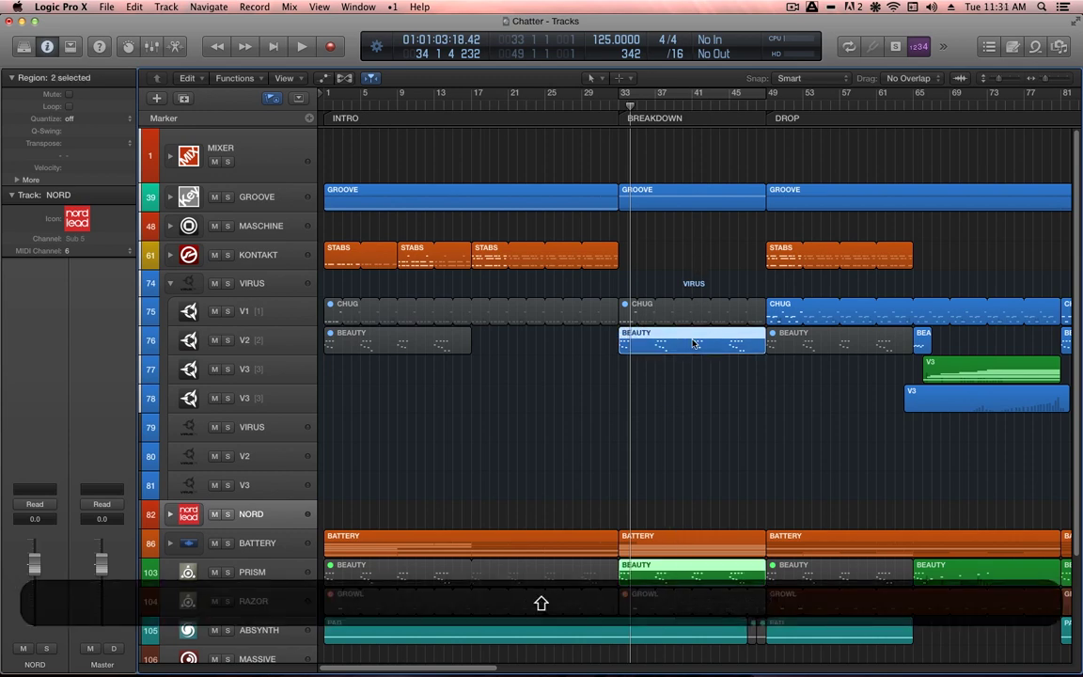
# Listen to the two BEAUTY regions soloed through the BREAKDOWN, stop playback and switch solo off
pyautogui.hotkey('alt', 'shift', 's')
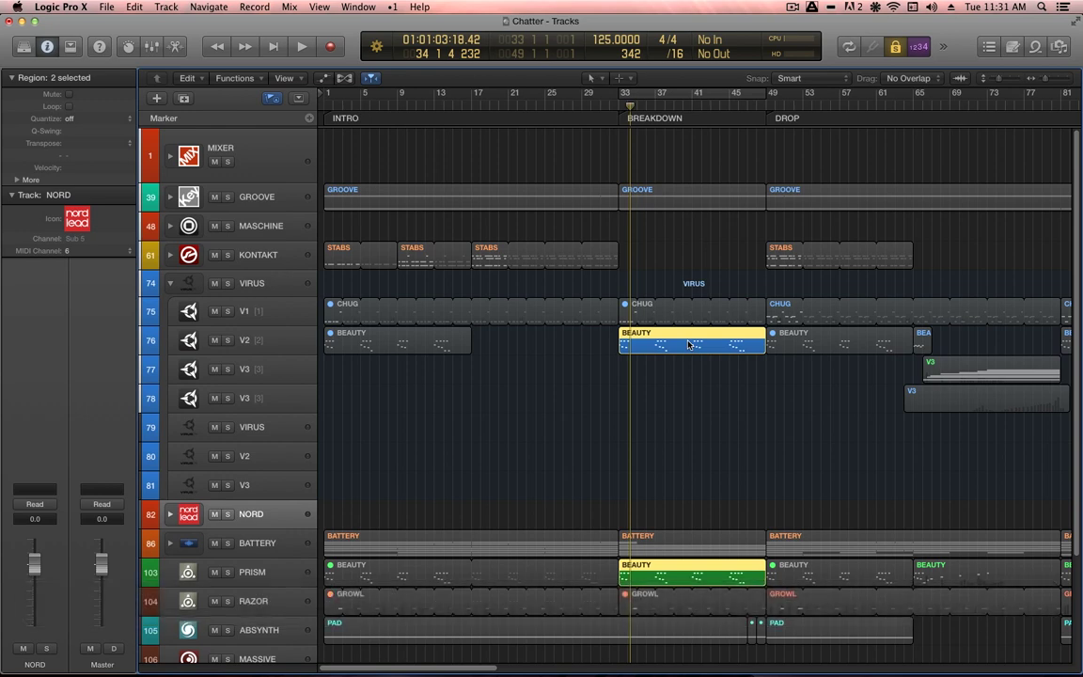
pyautogui.press('shift')
pyautogui.press('space')
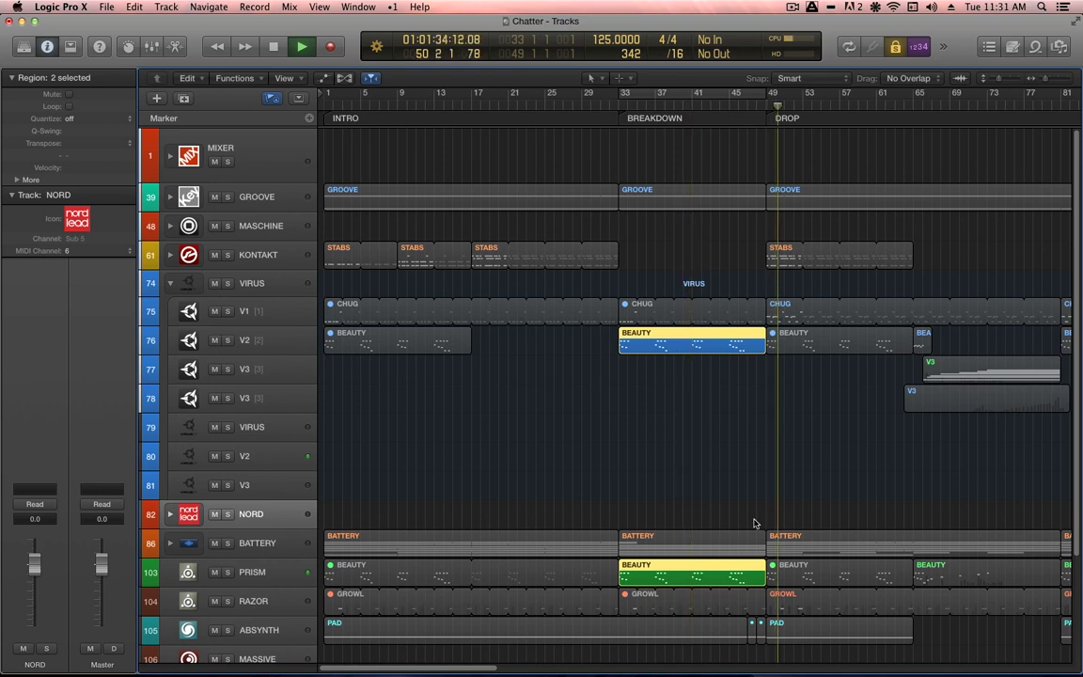
pyautogui.press('space')
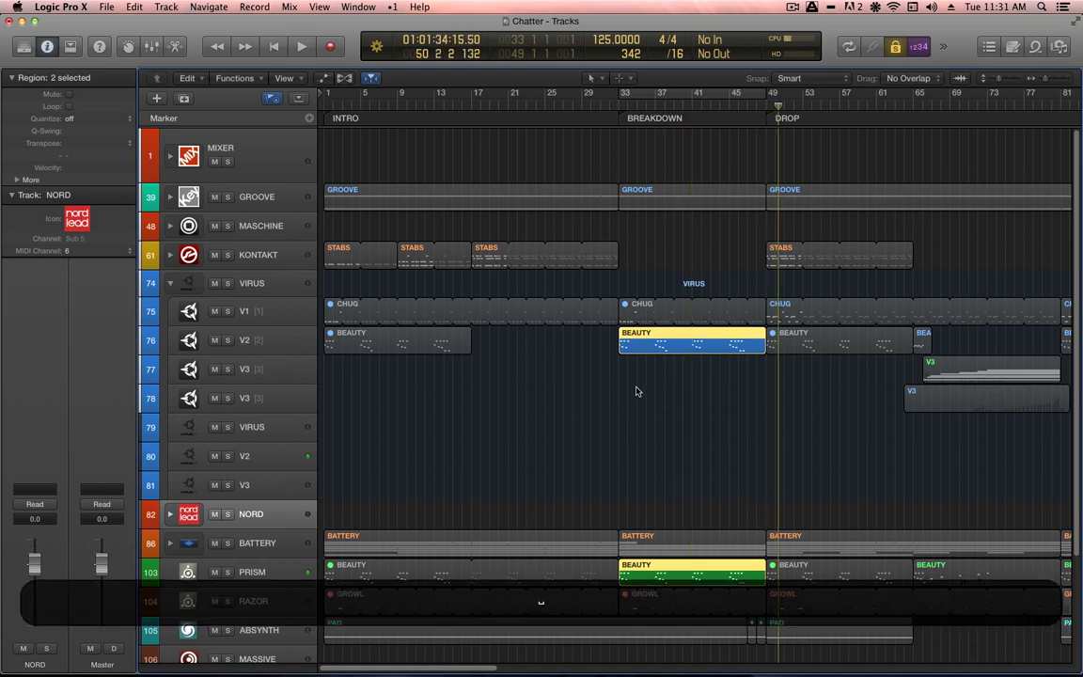
pyautogui.click(636, 391)
pyautogui.press('s')
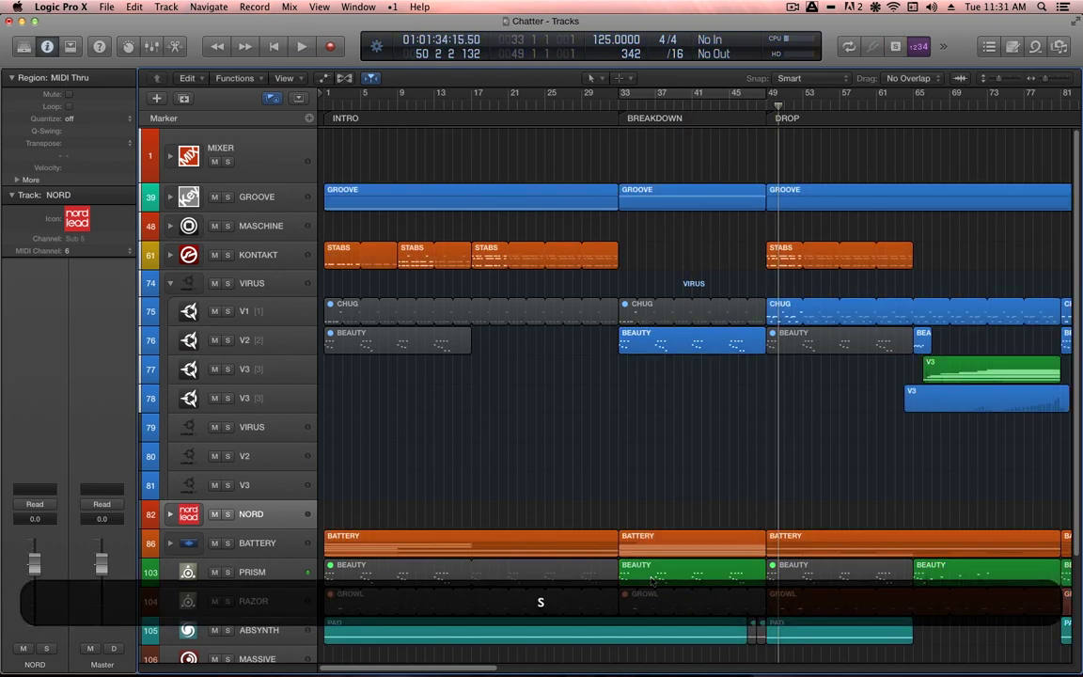
# Set the cycle range to the PRISM track's BEAUTY region in bars 33 to 49 and select the PRISM track
pyautogui.click(651, 580)
pyautogui.press('KP_Enter')
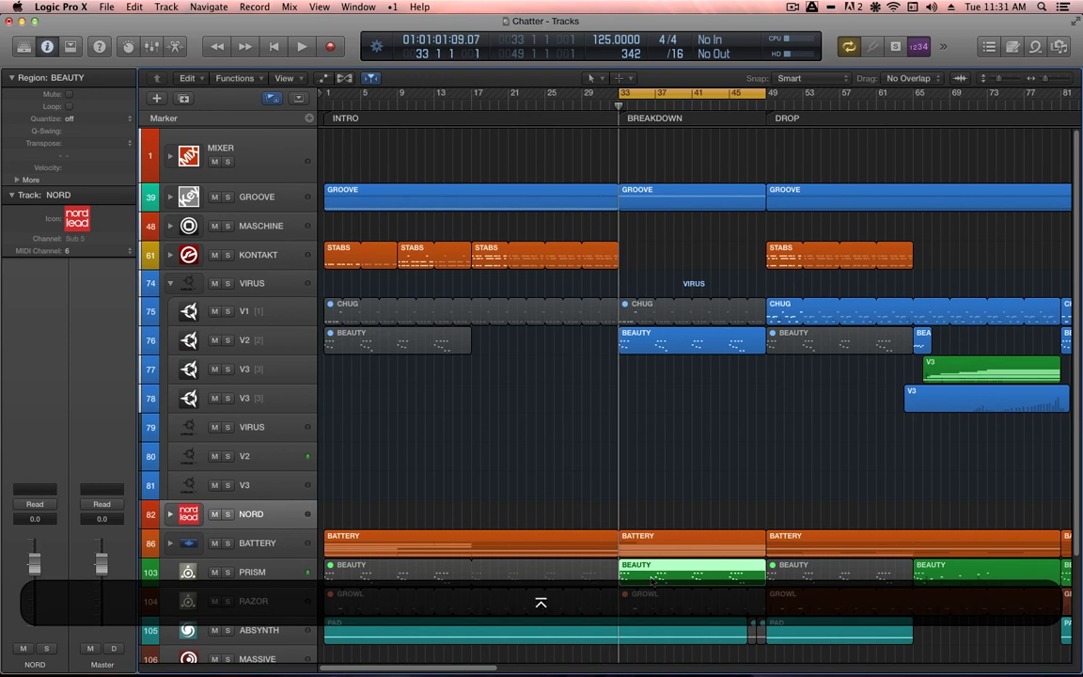
pyautogui.click(669, 388)
pyautogui.click(317, 575)
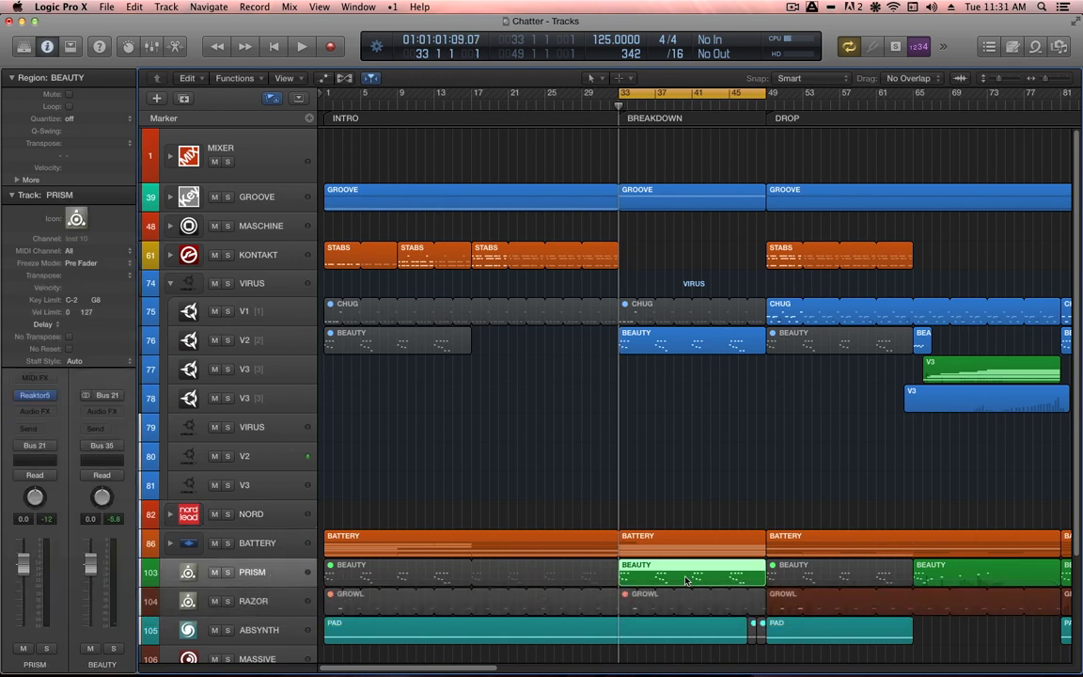
# Mute the BREAKDOWN's BEAUTY regions on the PRISM and V2 tracks
pyautogui.press('m')
pyautogui.click(710, 345)
pyautogui.press('m')
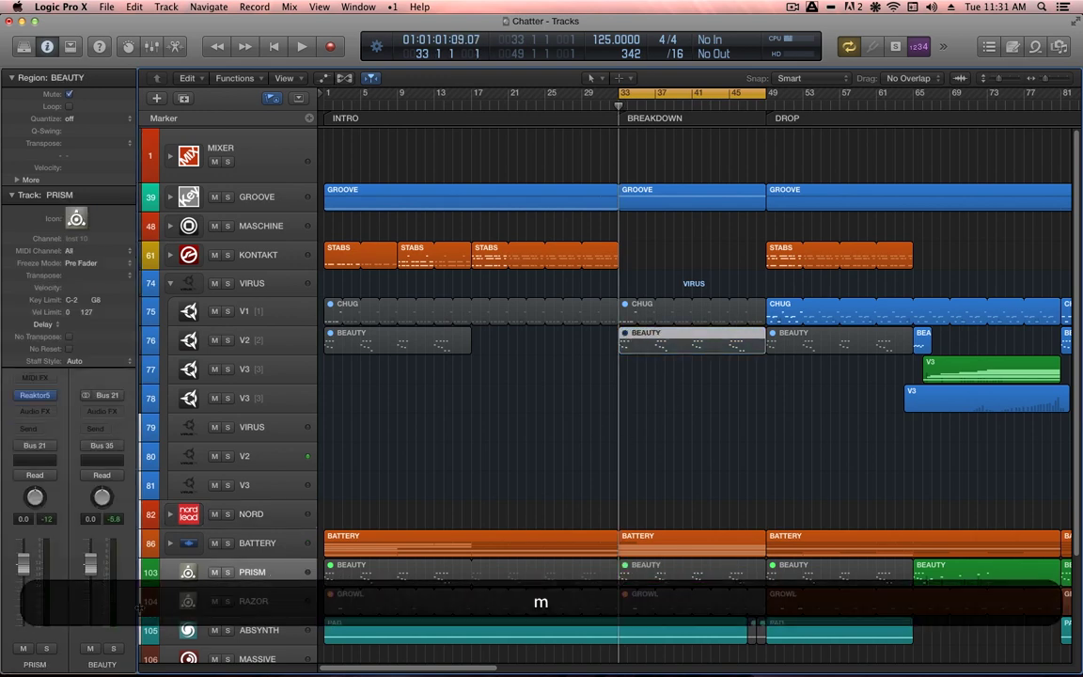
# Duplicate the PRISM track together with its instrument and select the new track
pyautogui.click(254, 576)
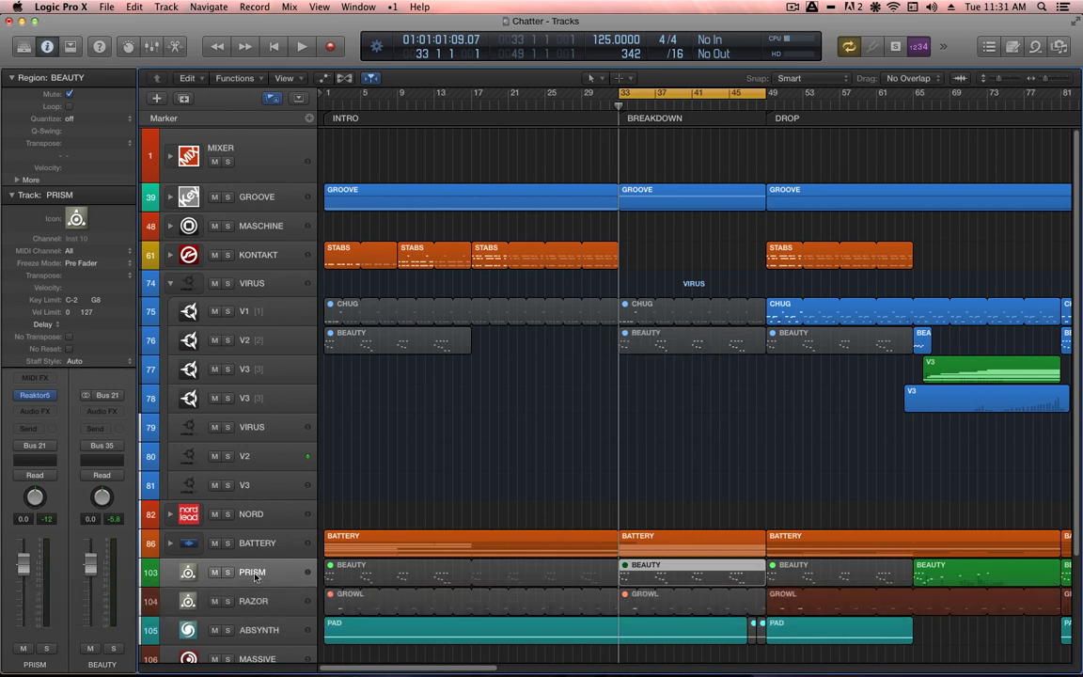
pyautogui.press('super')
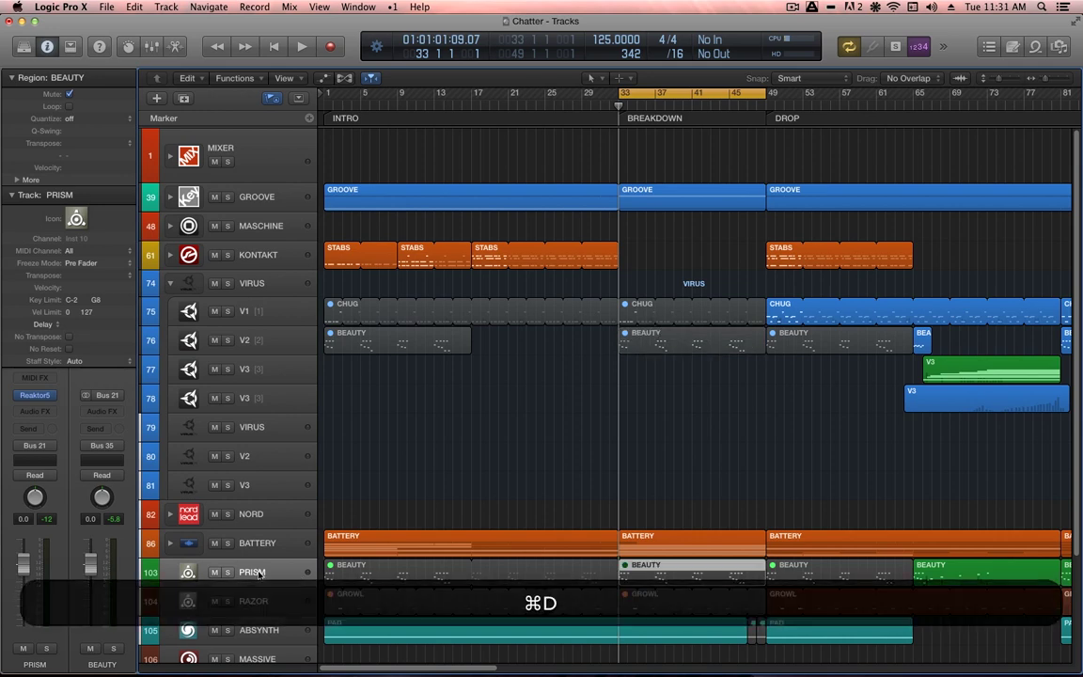
pyautogui.press('super+d')
pyautogui.click(260, 574)
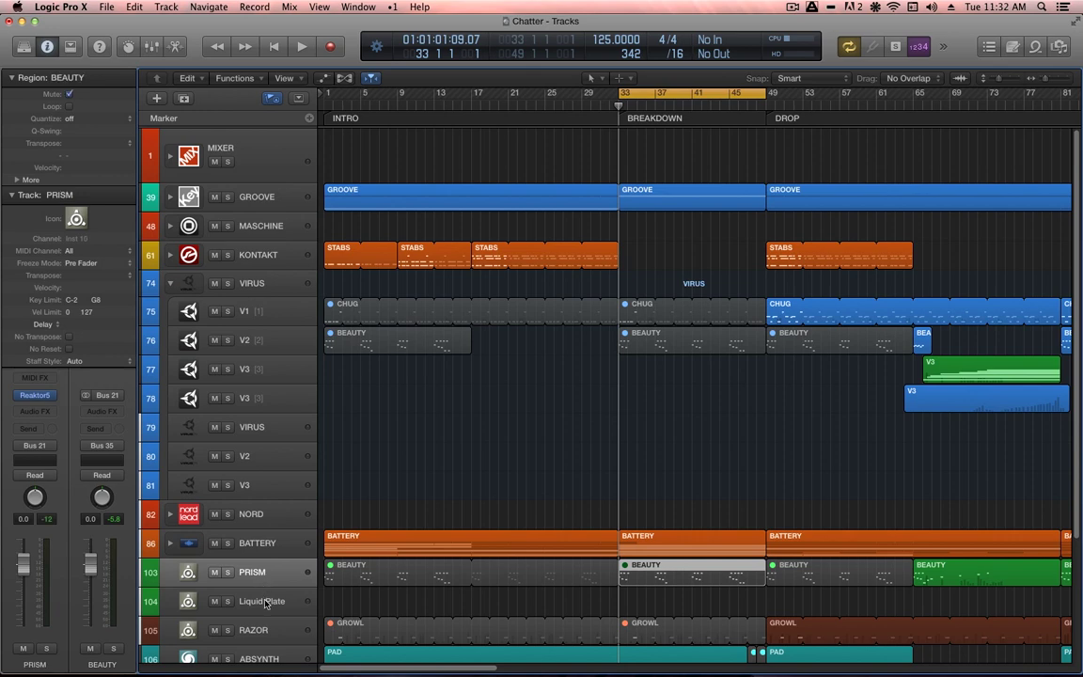
pyautogui.click(264, 602)
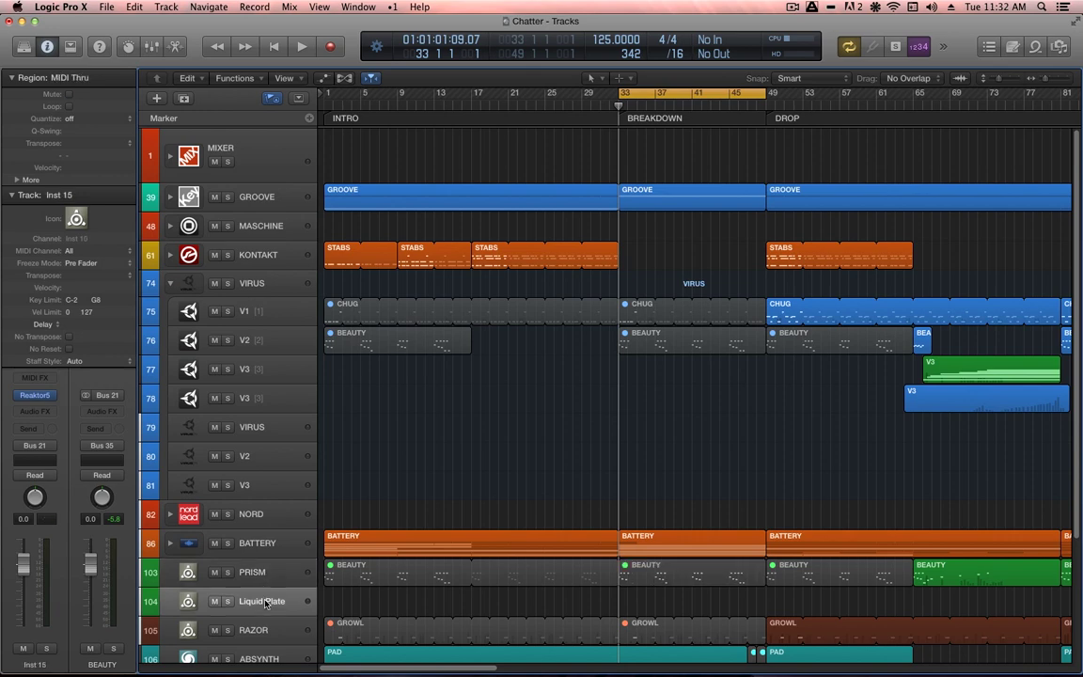
# In the duplicate track's Reaktor, start a new ensemble without saving changes and load Prism.rkplr from the Reaktor Prism library
pyautogui.click(37, 396)
pyautogui.click(207, 119)
pyautogui.moveTo(210, 133)
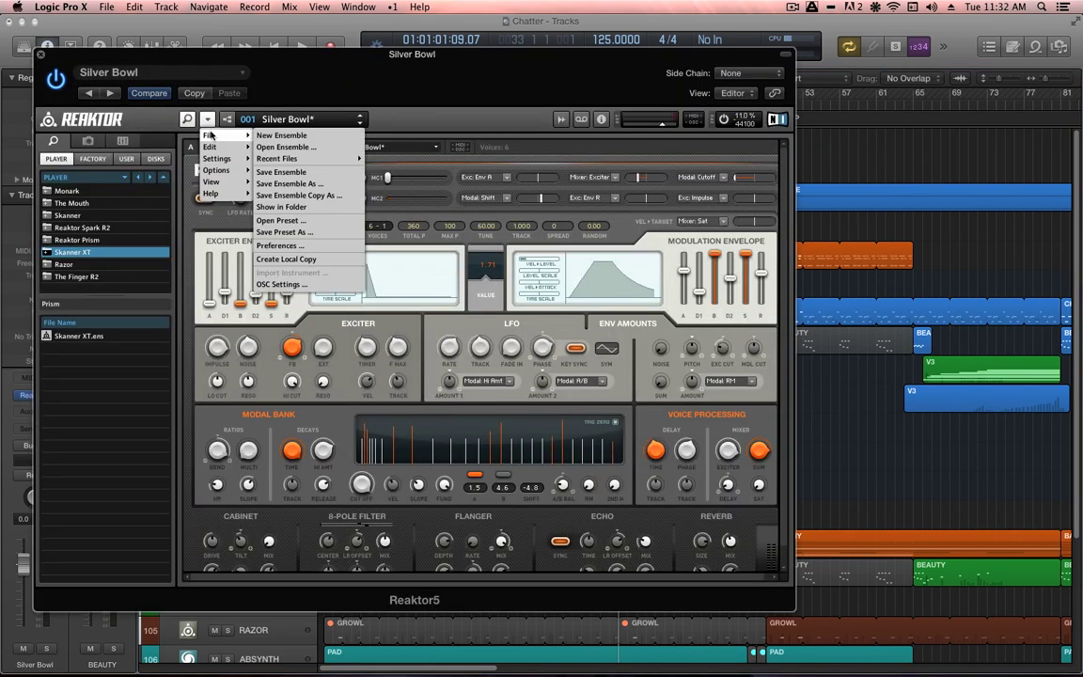
pyautogui.click(301, 136)
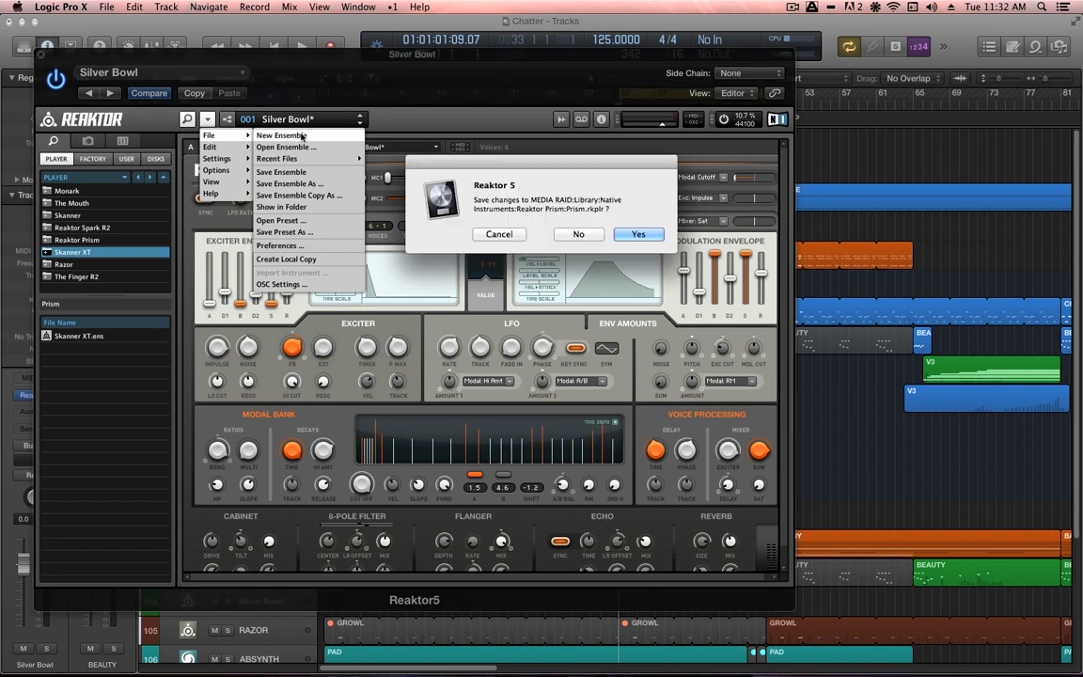
pyautogui.click(583, 234)
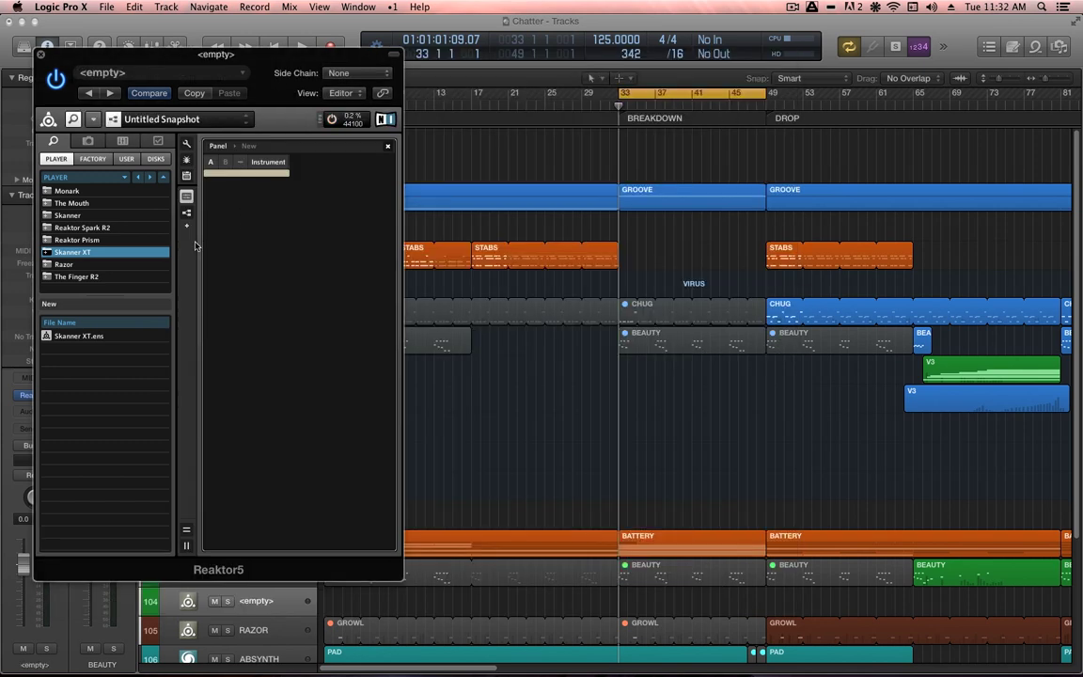
pyautogui.click(80, 241)
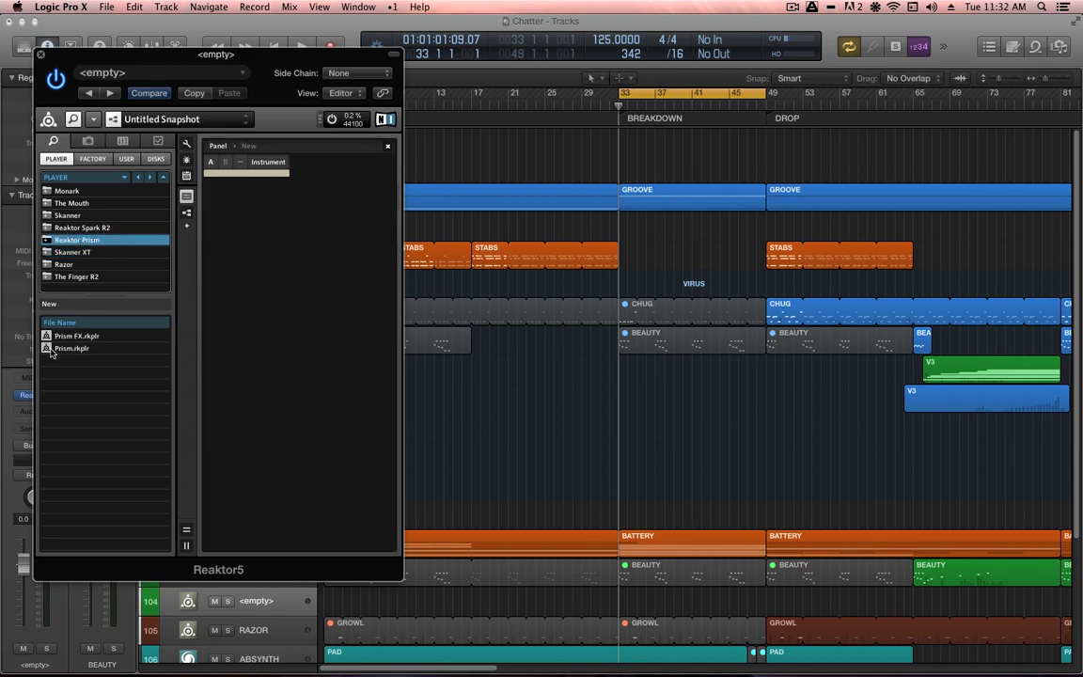
pyautogui.moveTo(46, 349); pyautogui.dragTo(302, 250)
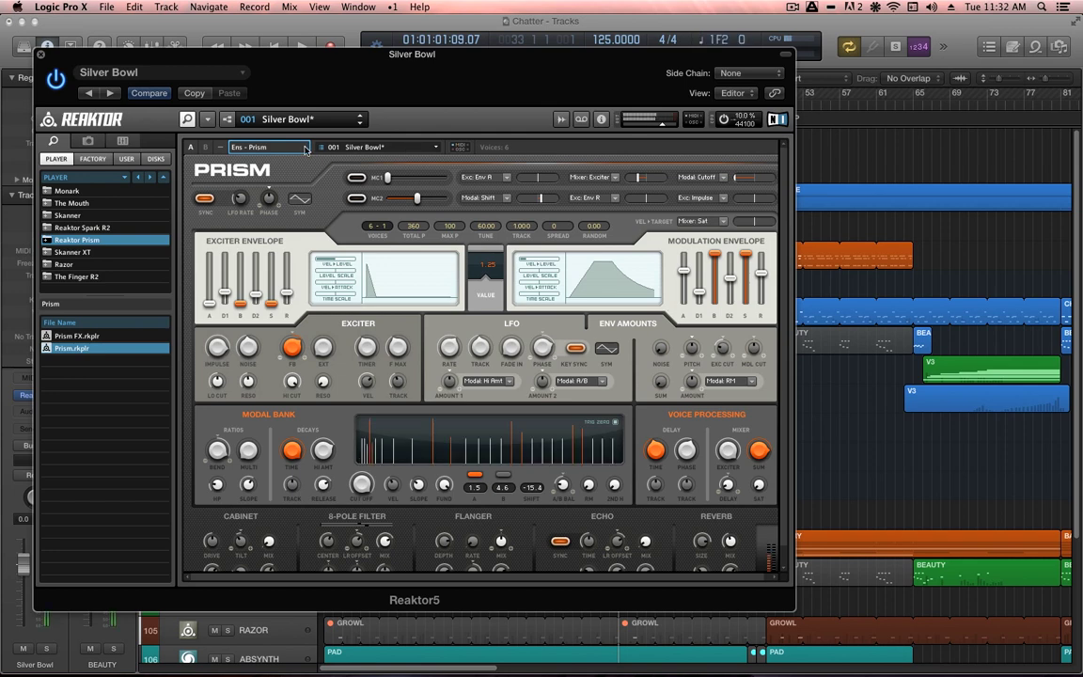
# Step through the Prism snapshots from Lonely Molecules past Creepy Mirrors to 010 Liquid Plate and close the plug-in window
pyautogui.click(362, 124)
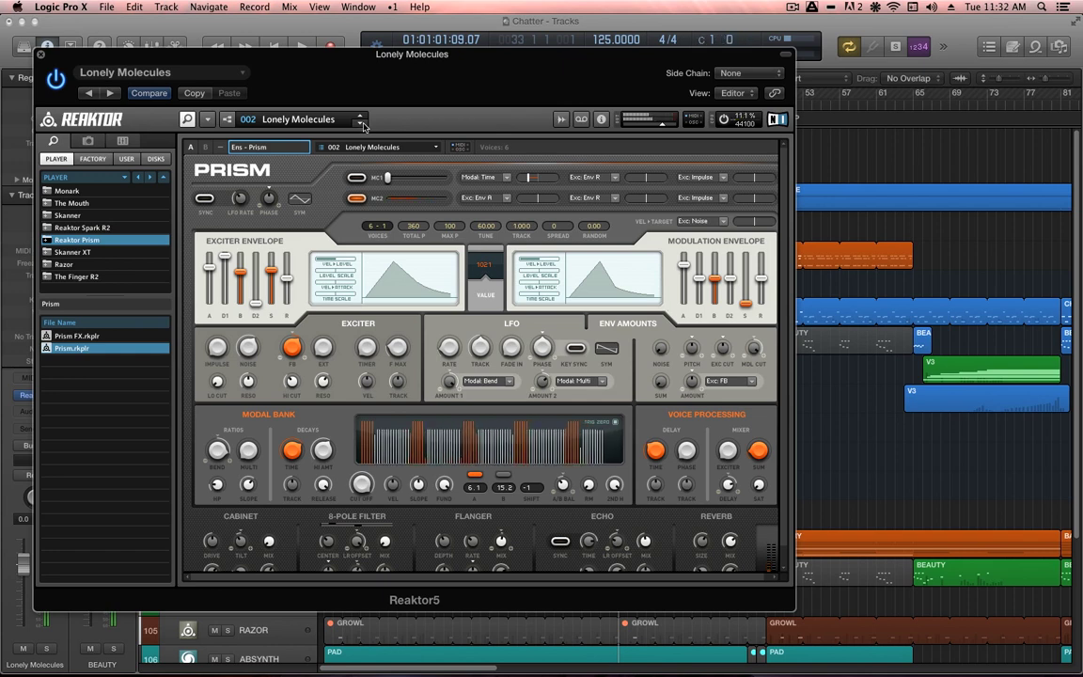
pyautogui.click(362, 124)
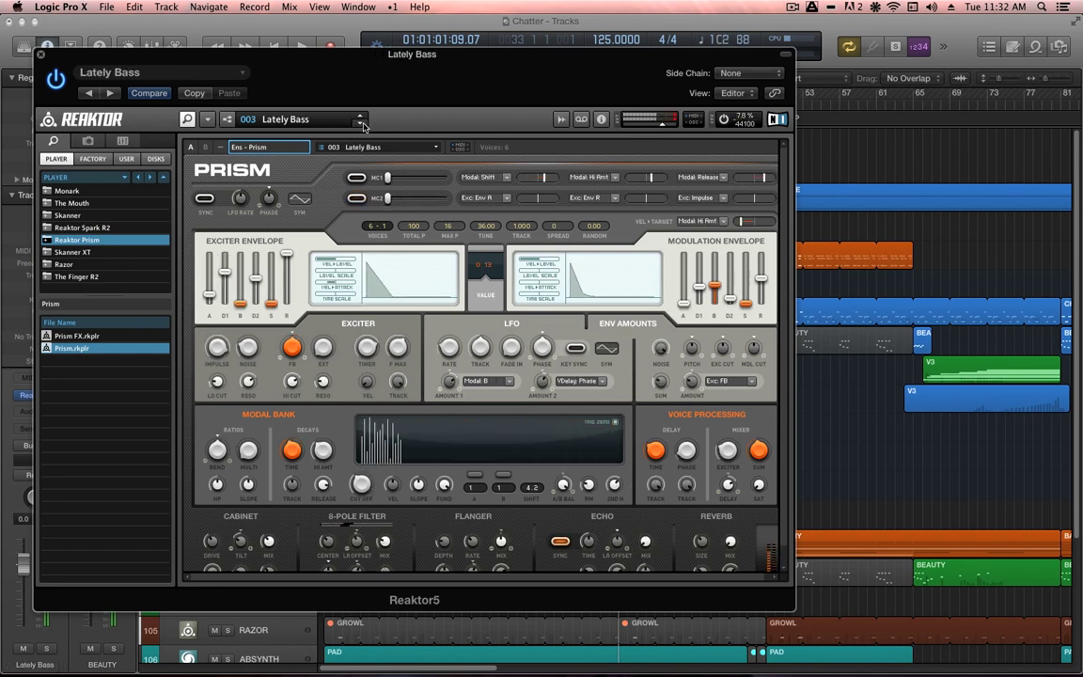
pyautogui.click(362, 124)
pyautogui.click(362, 124)
pyautogui.click(362, 124)
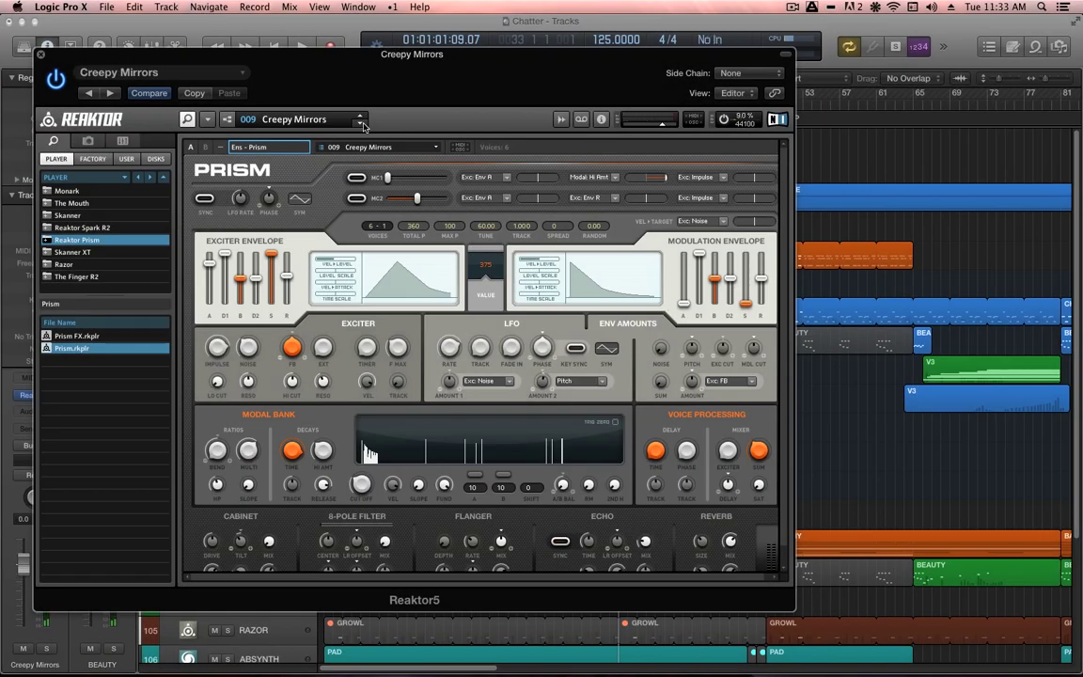
pyautogui.click(360, 123)
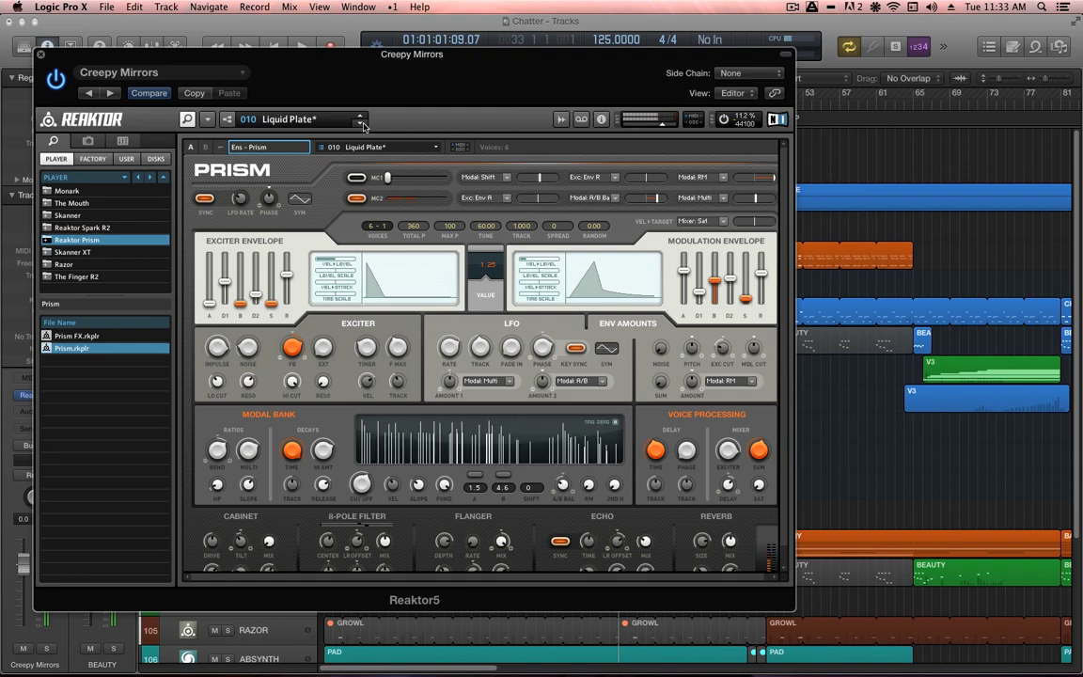
pyautogui.press('super+w')
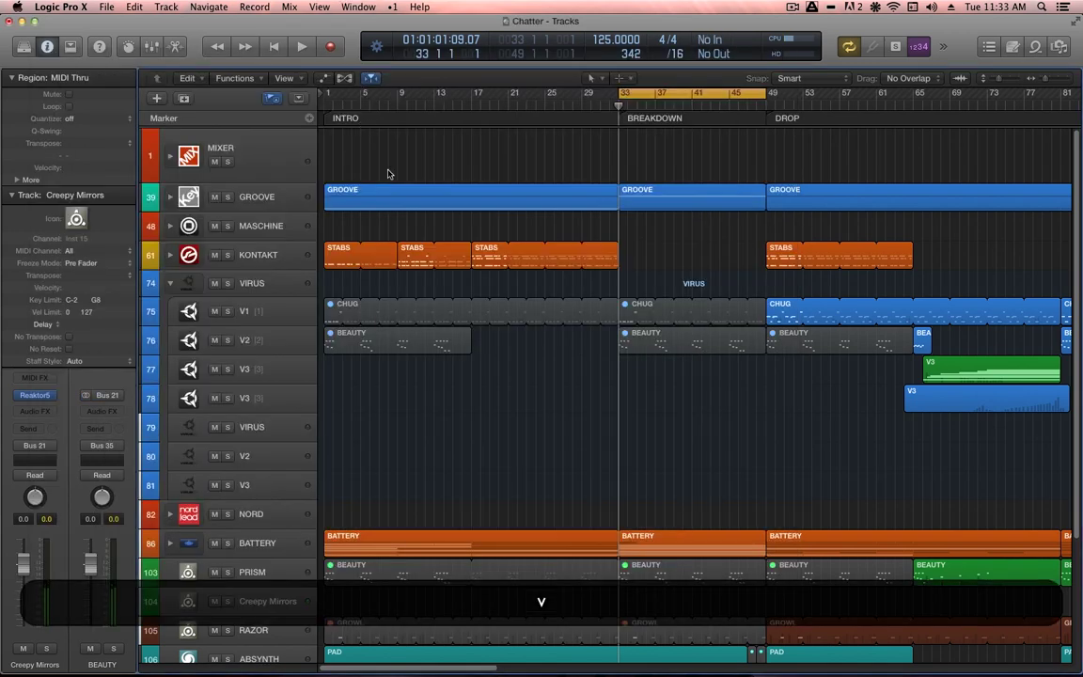
# Record a soloed MIDI part on the Creepy Mirrors track in the BREAKDOWN with cycle switched off
pyautogui.scroll(-4, 412, 506)
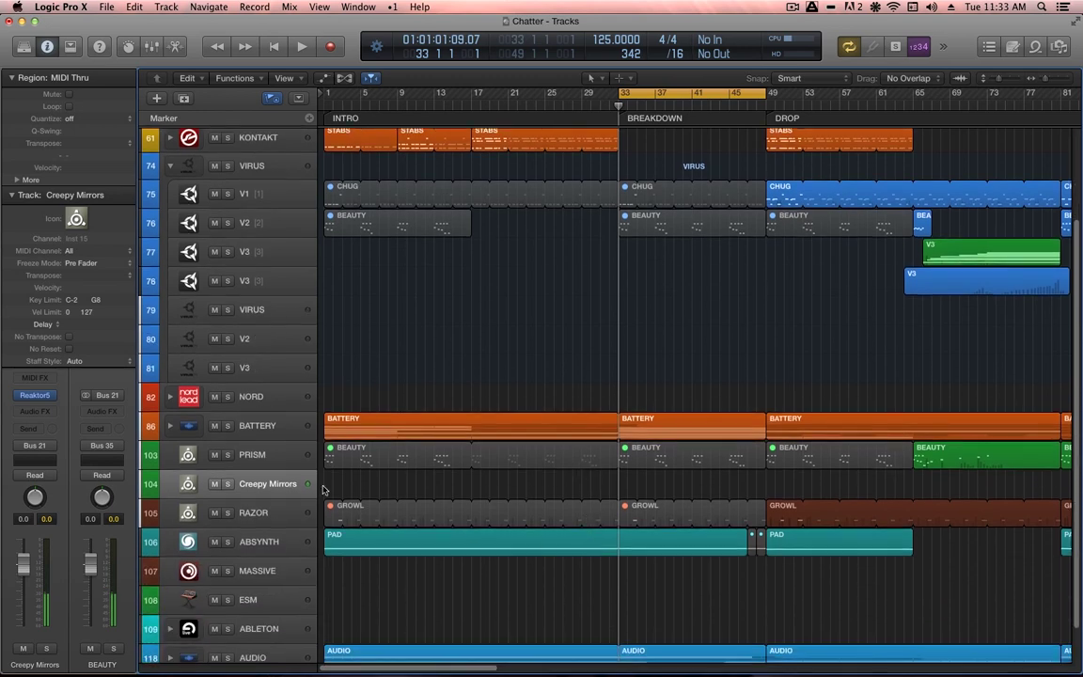
pyautogui.press('r')
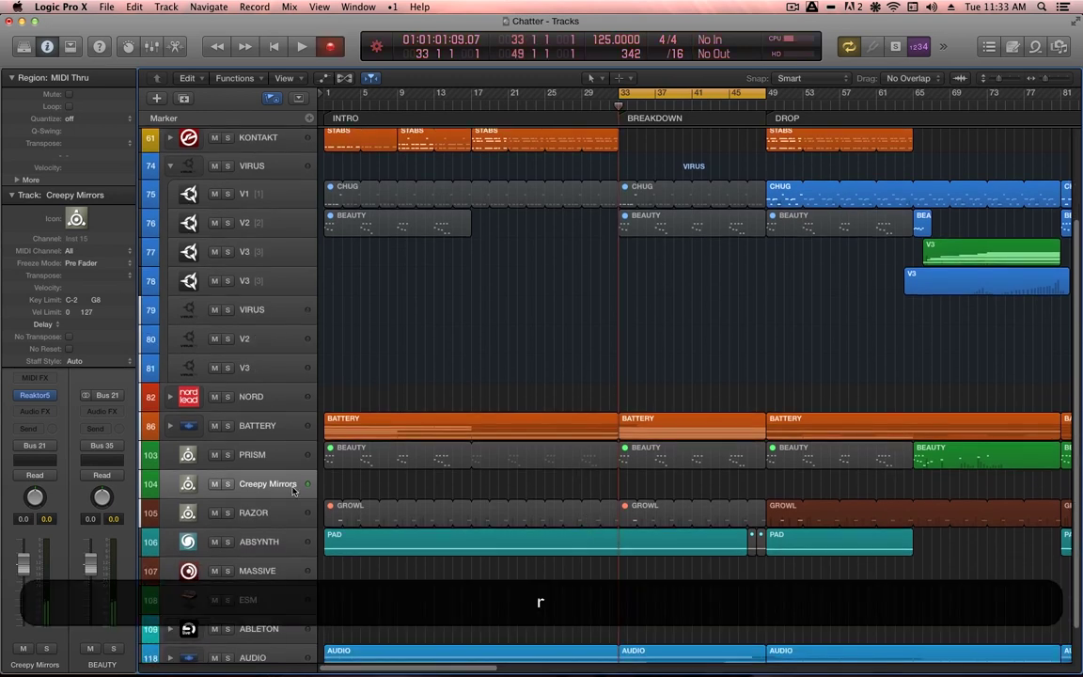
pyautogui.press('l')
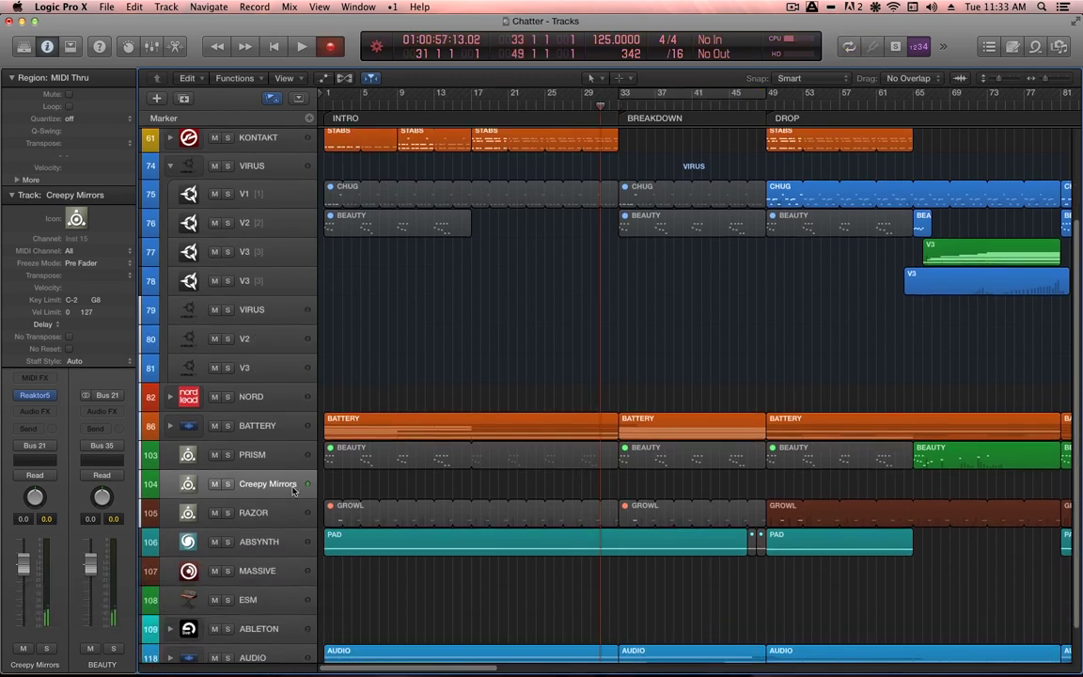
pyautogui.press('0')
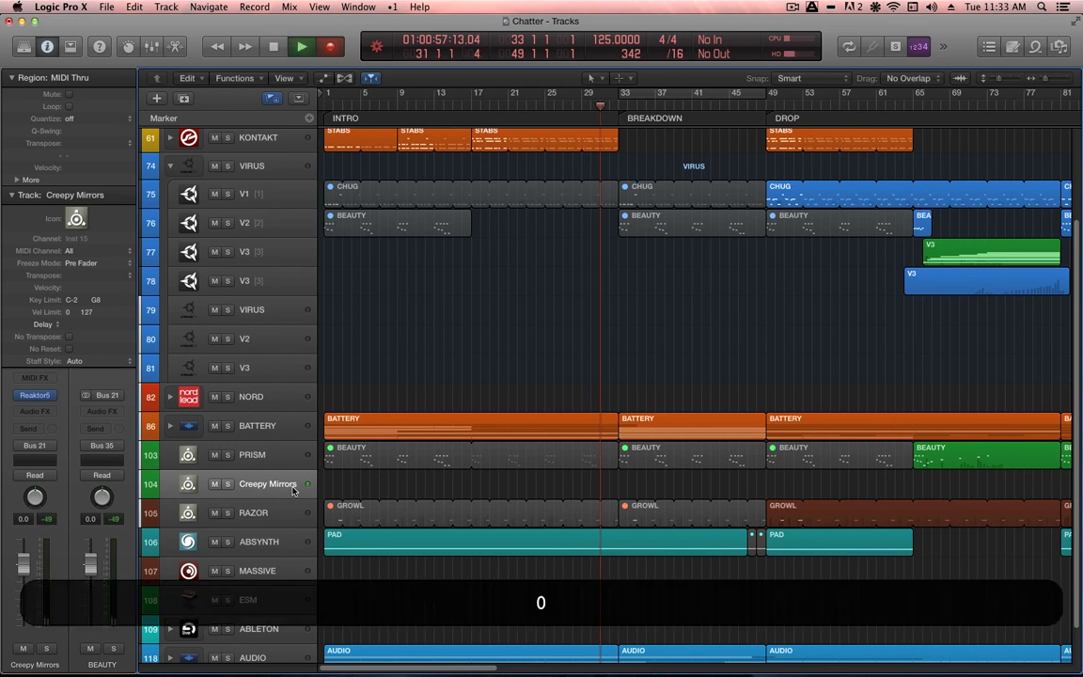
pyautogui.press('k')
pyautogui.press('s')
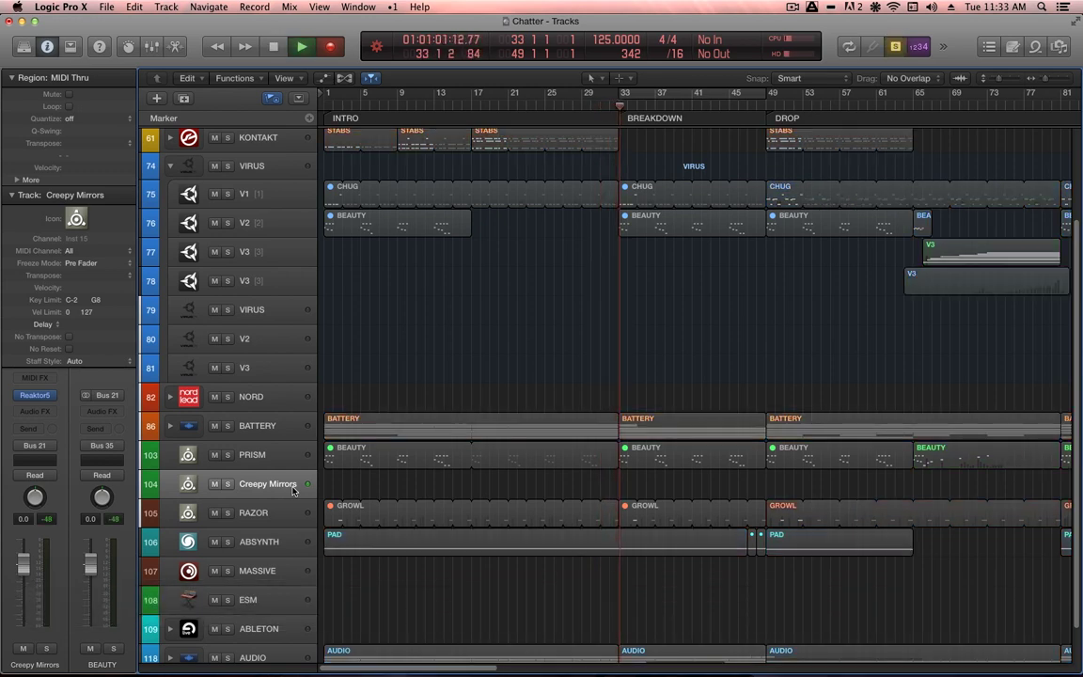
pyautogui.press('k')
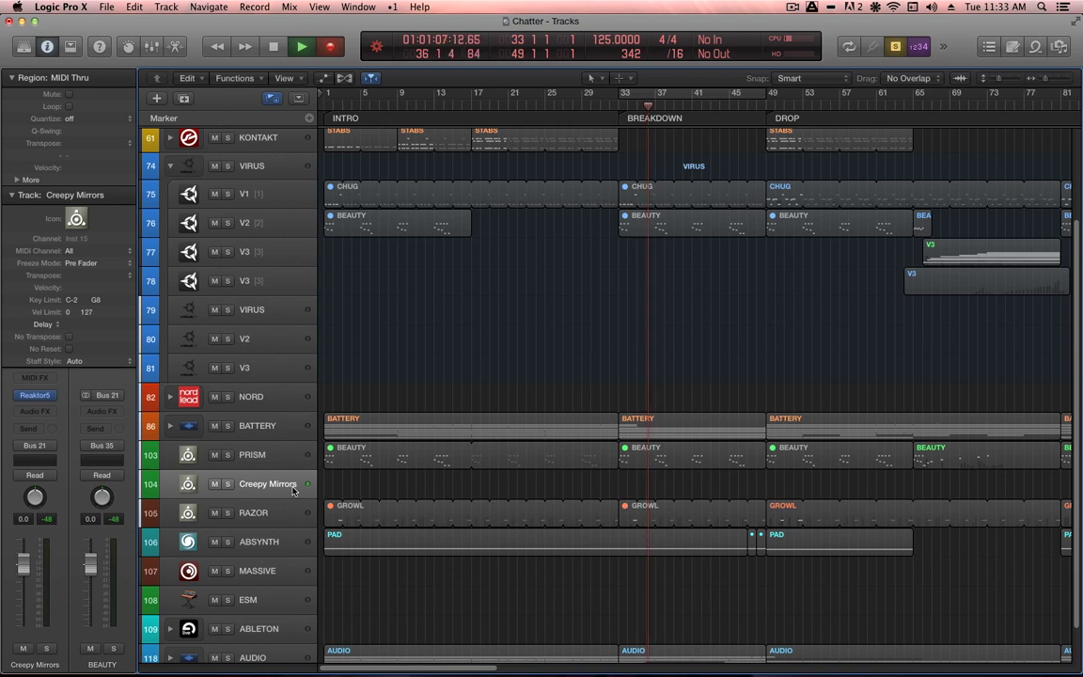
pyautogui.press('r')
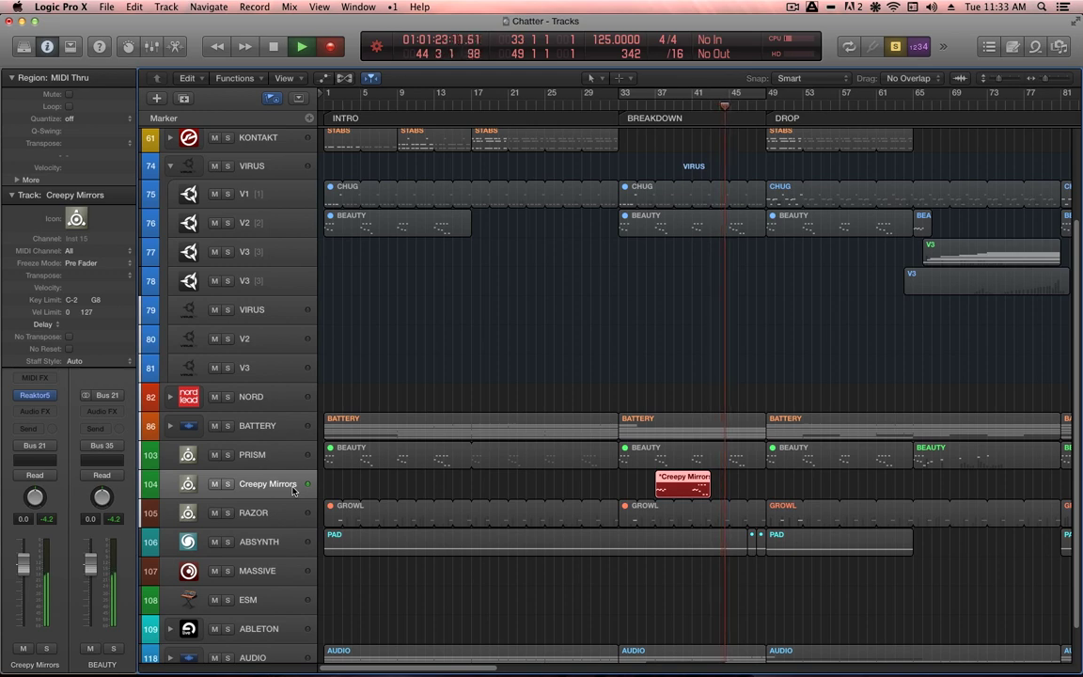
pyautogui.press('r')
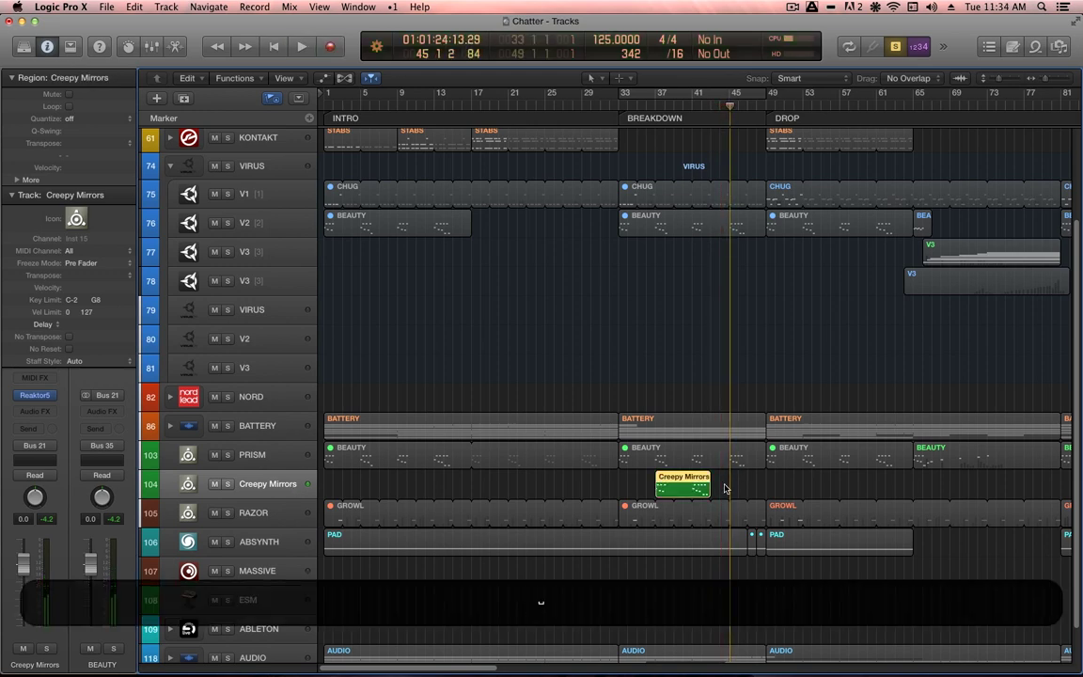
# Trim the recorded Creepy Mirrors region to four bars and place it at the start of the BREAKDOWN, bars 33 to 37
pyautogui.moveTo(709, 489); pyautogui.dragTo(648, 480)
pyautogui.moveTo(786, 368); pyautogui.dragTo(575, 490)
pyautogui.press('5')
pyautogui.moveTo(706, 479); pyautogui.dragTo(622, 492)
pyautogui.press('t')
pyautogui.press('t')
pyautogui.click(617, 479)
pyautogui.press('BackSpace')
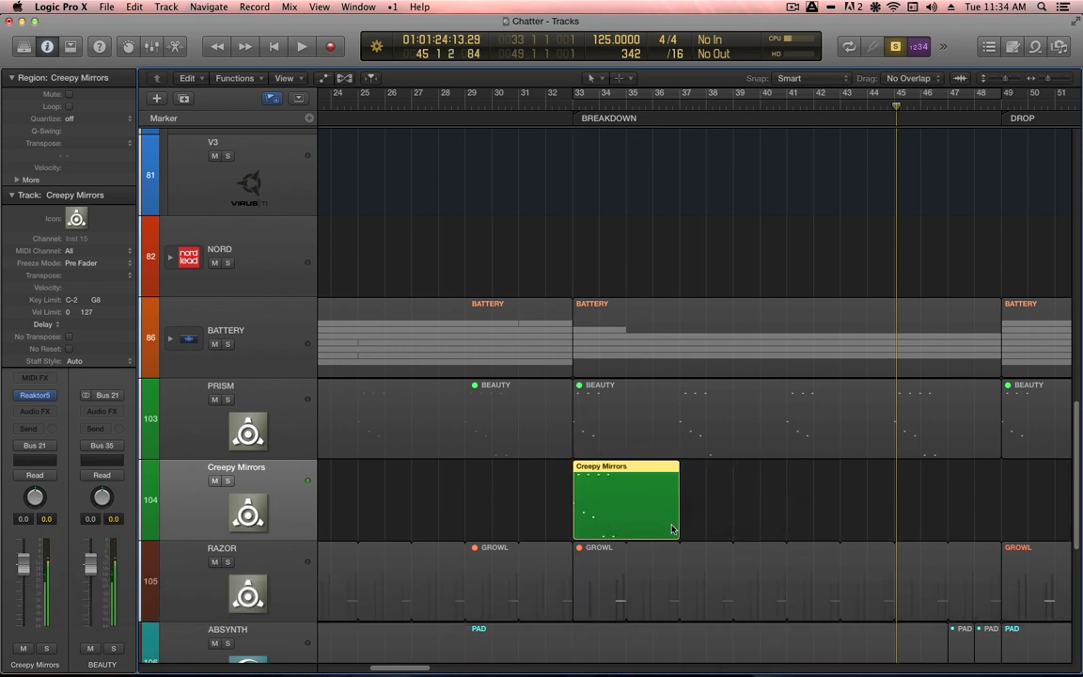
# Open the Creepy Mirrors region in the Piano Roll, select all its notes and close the editor
pyautogui.doubleClick(647, 519)
pyautogui.press('super+a')
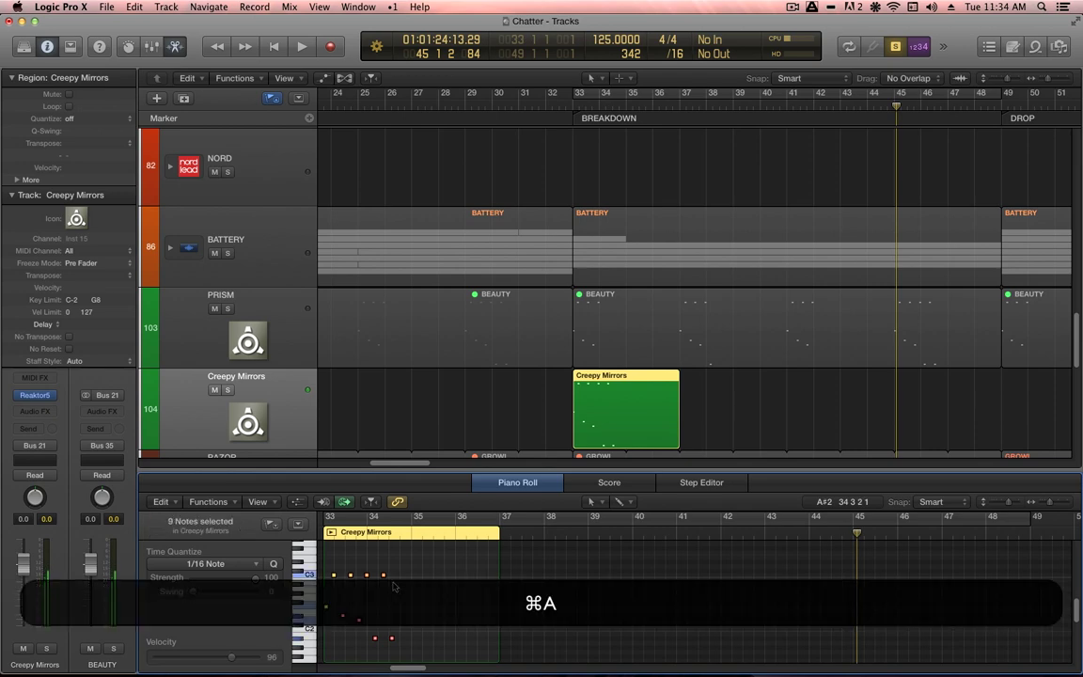
pyautogui.press('p')
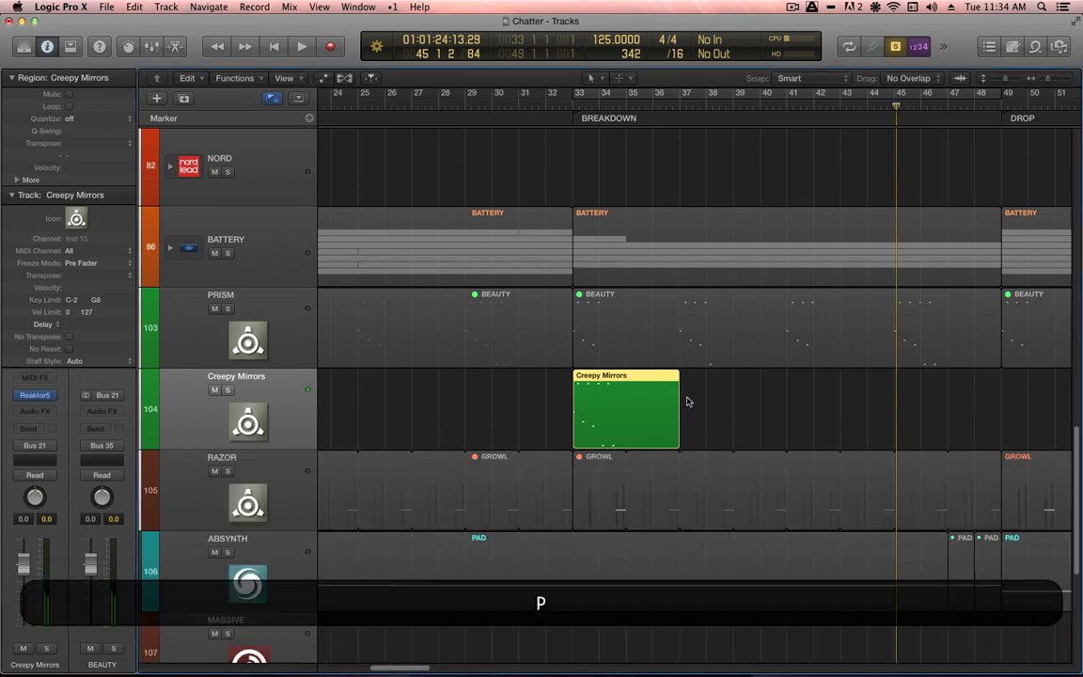
# Copy the four-bar Creepy Mirrors region to fill bars 33 to 49 and join the copies into one region
pyautogui.moveTo(618, 389); pyautogui.dragTo(752, 393)
pyautogui.keyDown('shift'); pyautogui.click(637, 396); pyautogui.keyUp('shift')
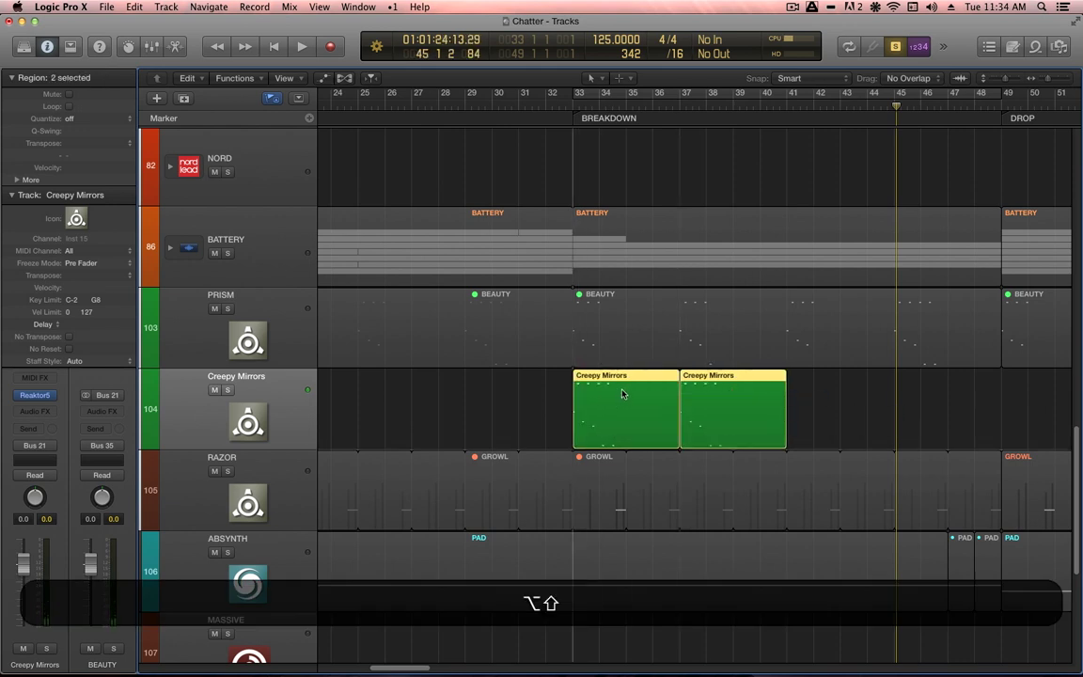
pyautogui.moveTo(637, 396); pyautogui.dragTo(834, 416)
pyautogui.moveTo(523, 397); pyautogui.dragTo(948, 414)
pyautogui.press('super+j')
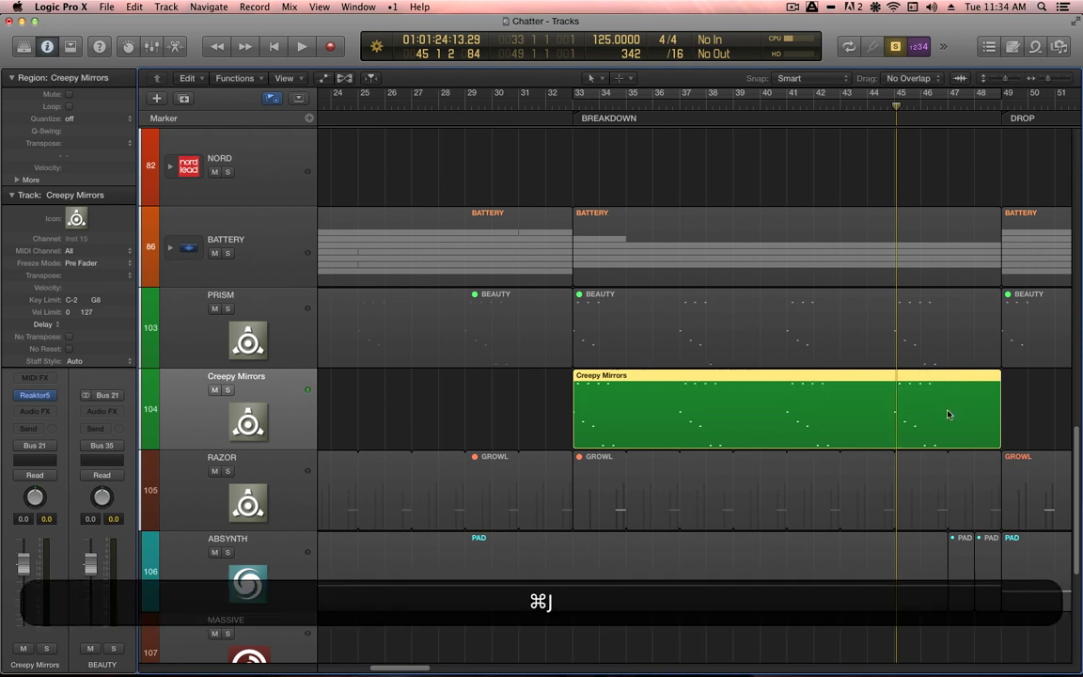
# Show the joined Creepy Mirrors region in the Piano Roll and listen to its opening from bar 33
pyautogui.press('p')
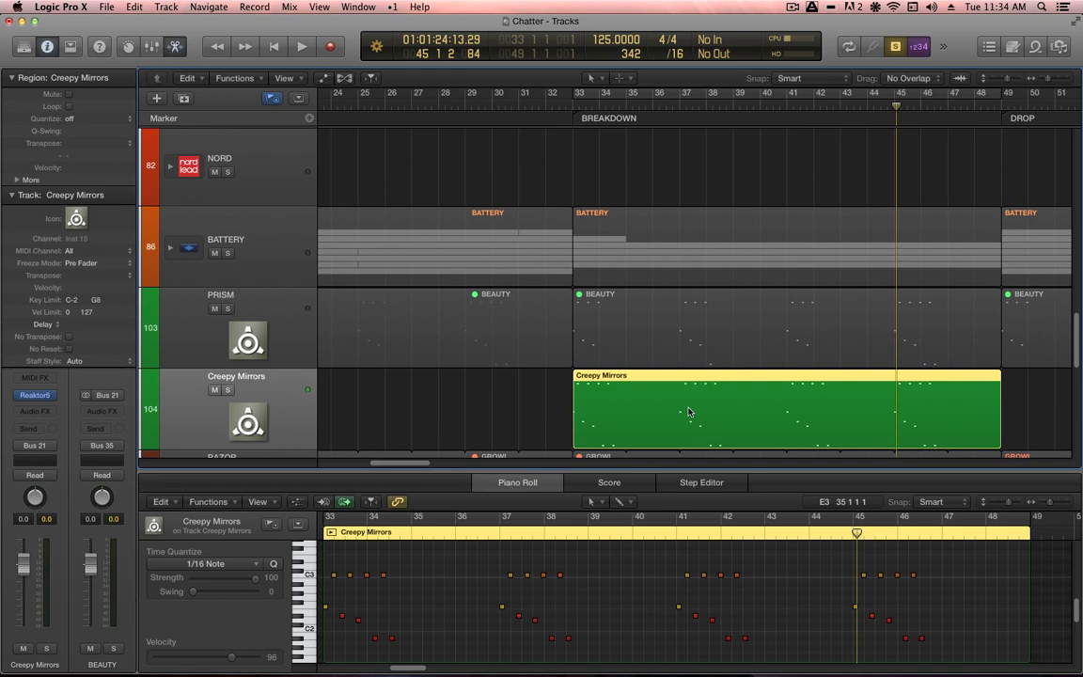
pyautogui.press('shift')
pyautogui.hotkey('shift', 'space')
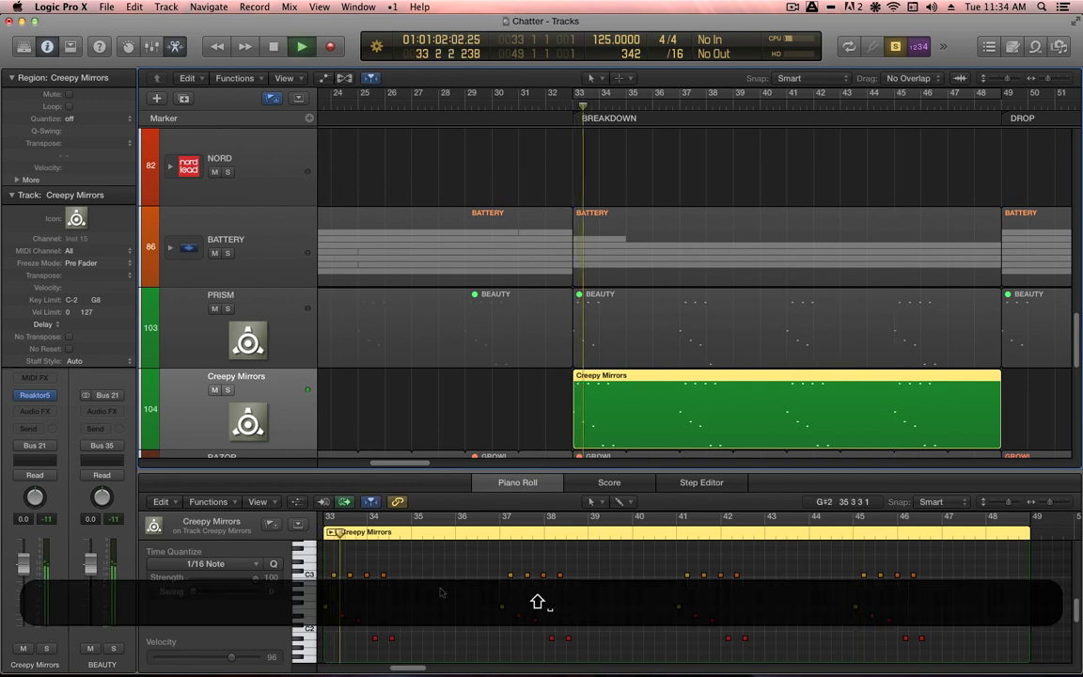
pyautogui.press('space')
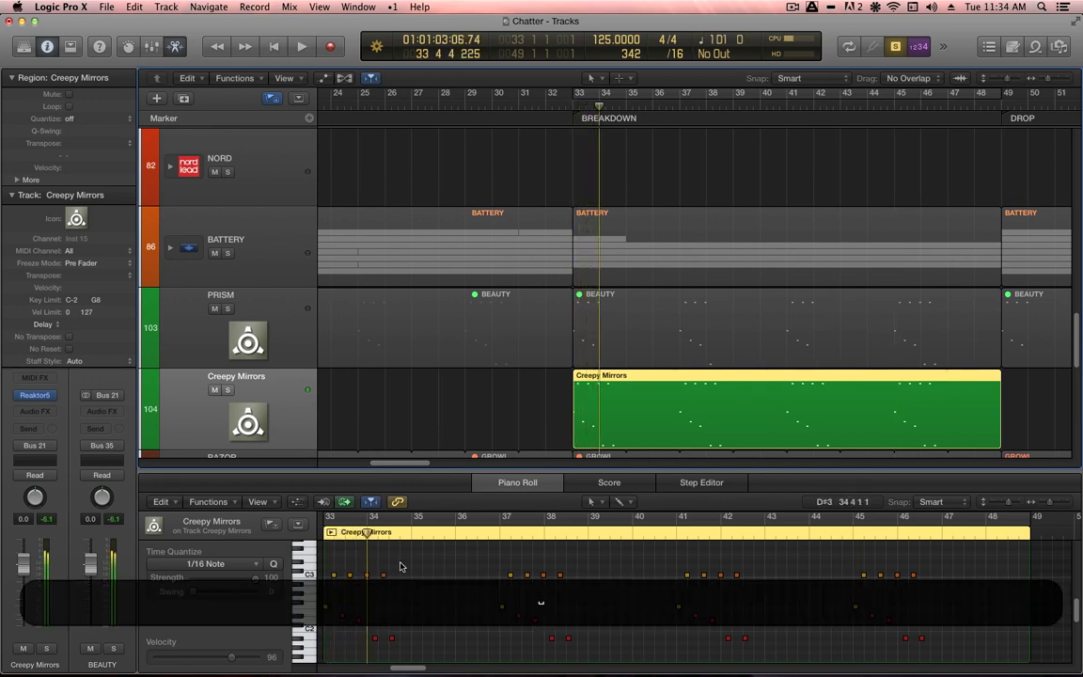
# Mute the closing notes of the phrases around bars 34, 38 and 42 in the Piano Roll and play the region back
pyautogui.moveTo(423, 562); pyautogui.dragTo(374, 641)
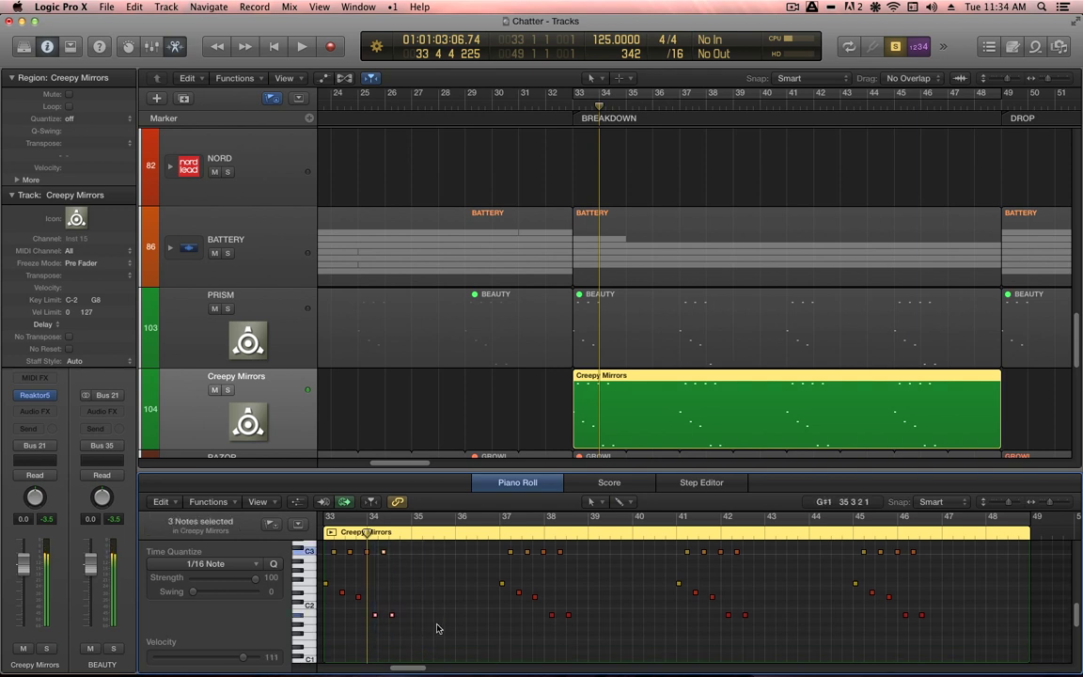
pyautogui.press('m')
pyautogui.scroll(1, 600, 590)
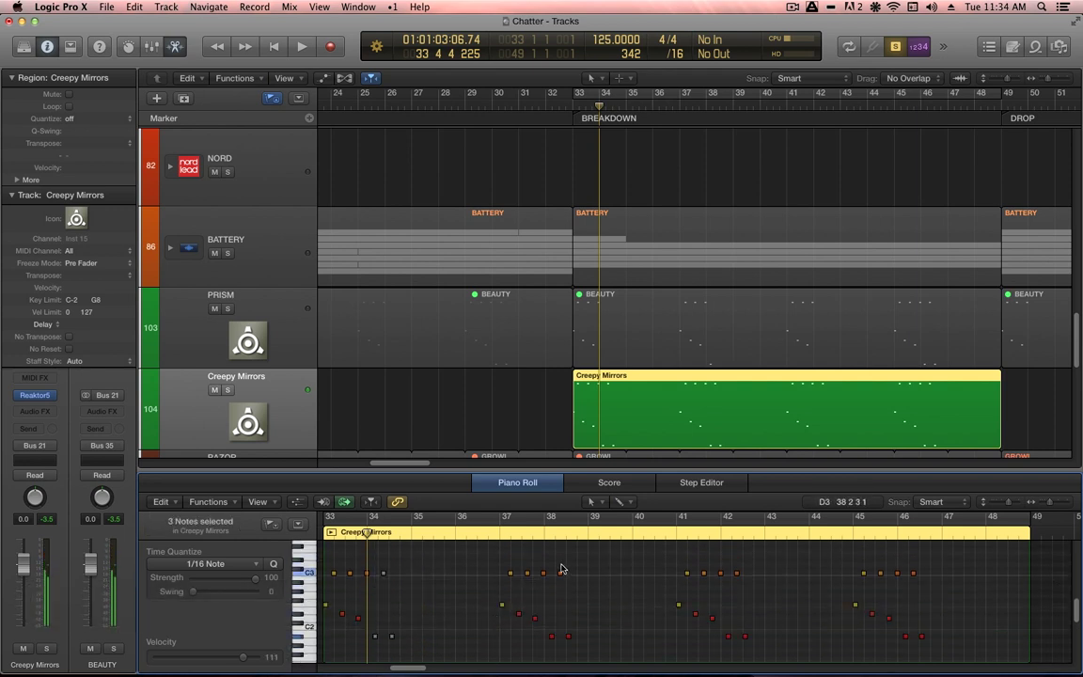
pyautogui.moveTo(562, 569); pyautogui.dragTo(616, 640)
pyautogui.press('m')
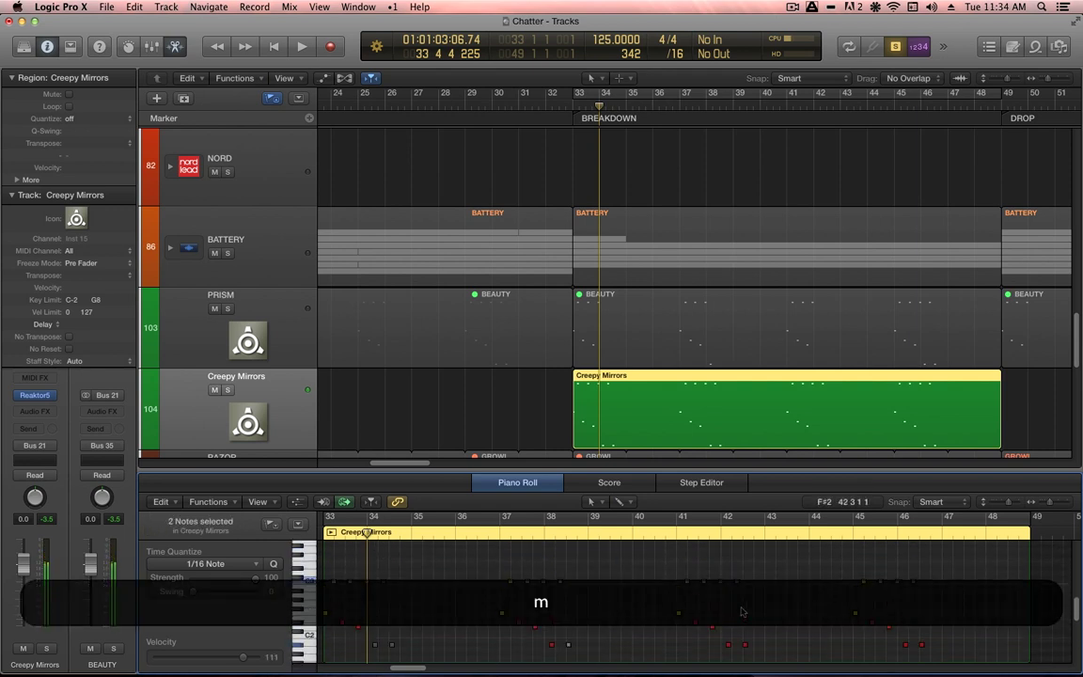
pyautogui.moveTo(727, 570); pyautogui.dragTo(792, 648)
pyautogui.press('m')
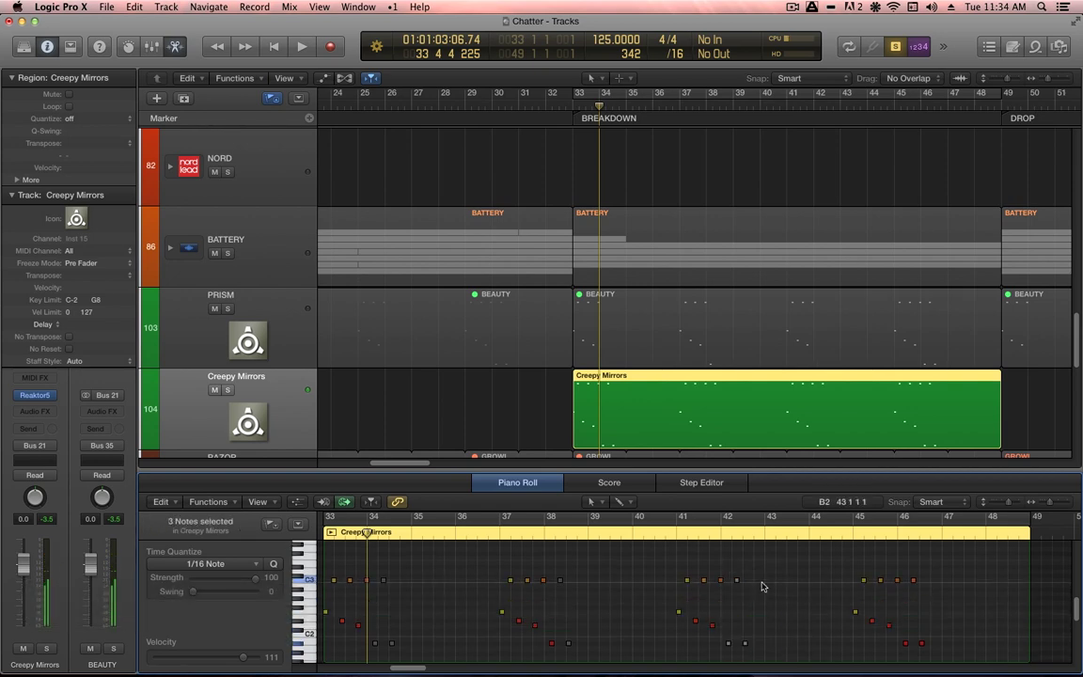
pyautogui.hotkey('shift', 'space')
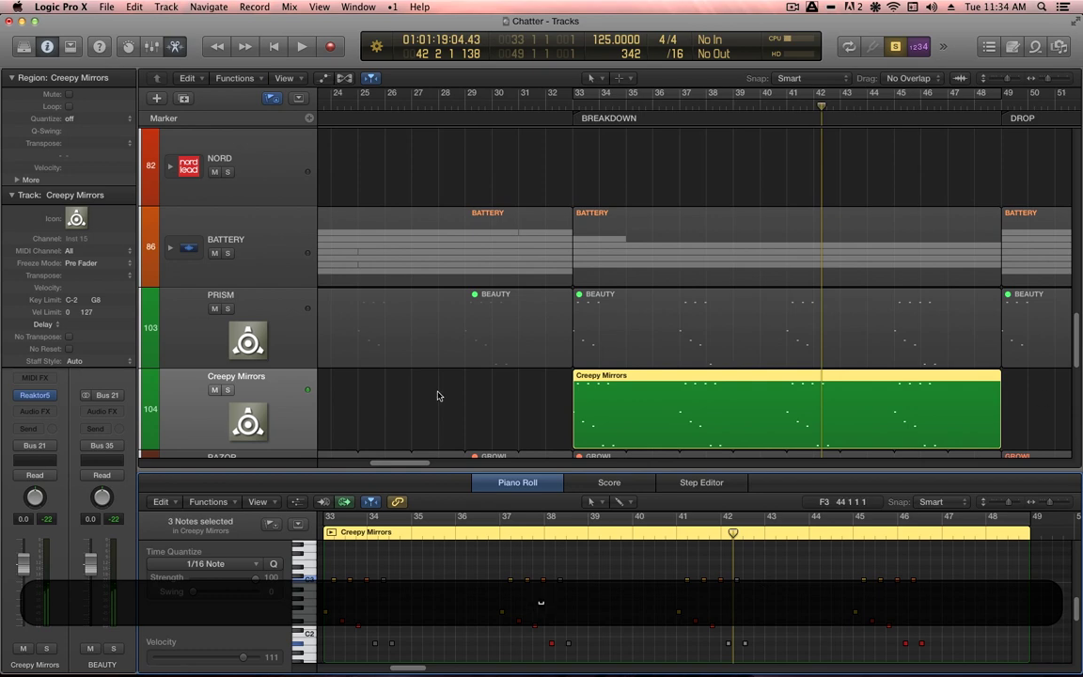
# Play the Creepy Mirrors region from bar 33 with cycling turned on for bars 33 to 49, and close the Piano Roll
pyautogui.hotkey('shift', 'space')
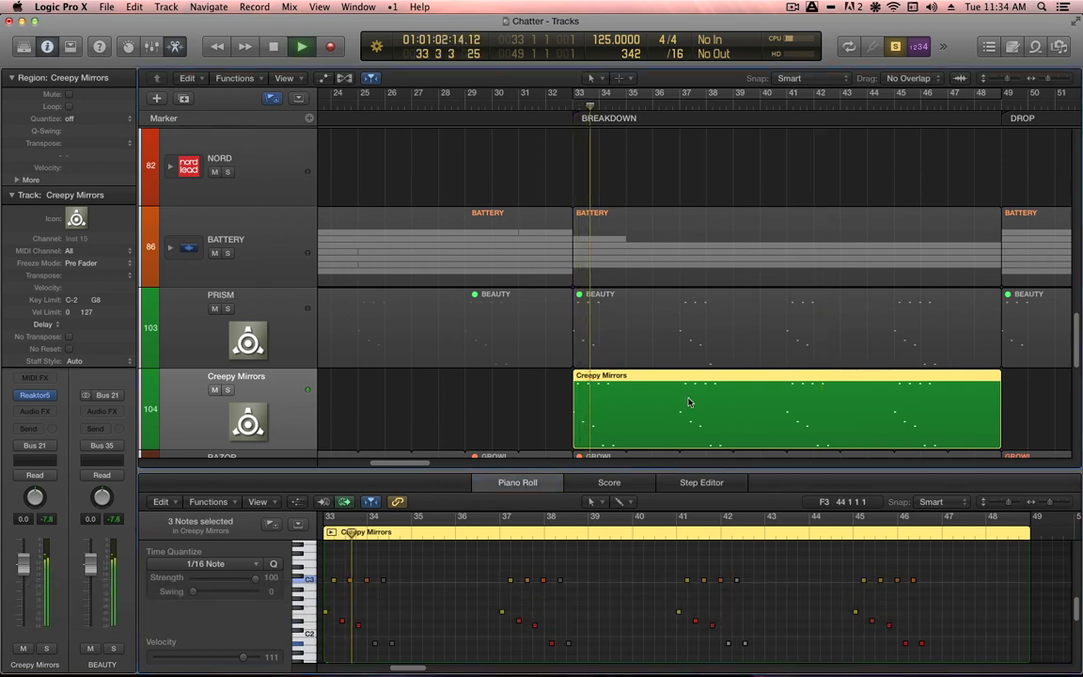
pyautogui.press('c')
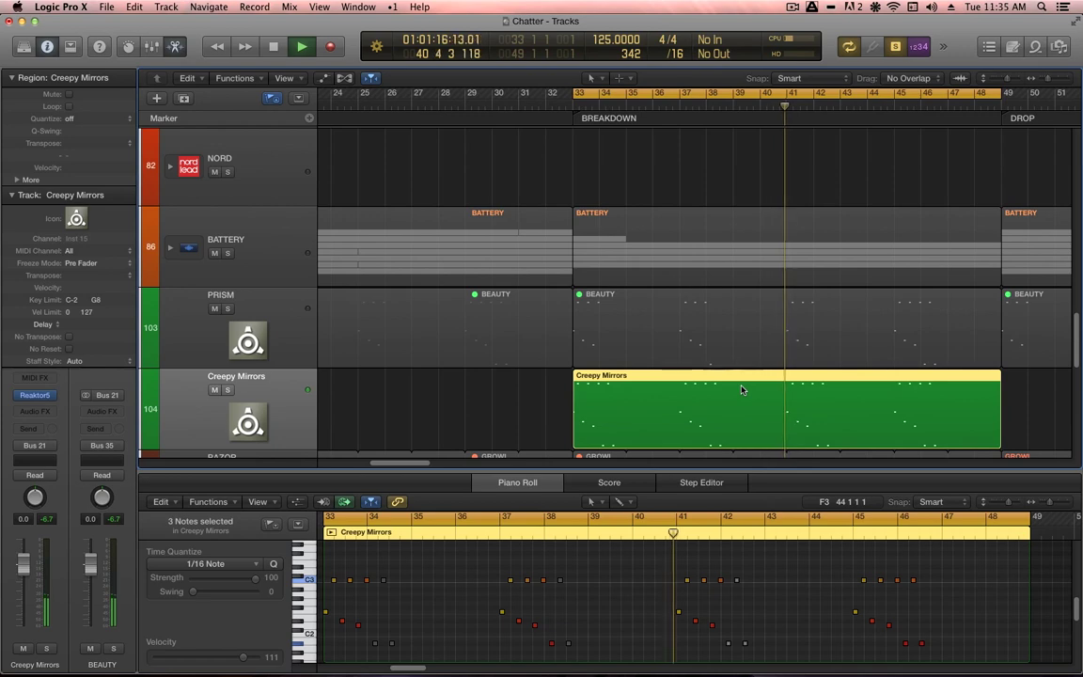
pyautogui.press('space')
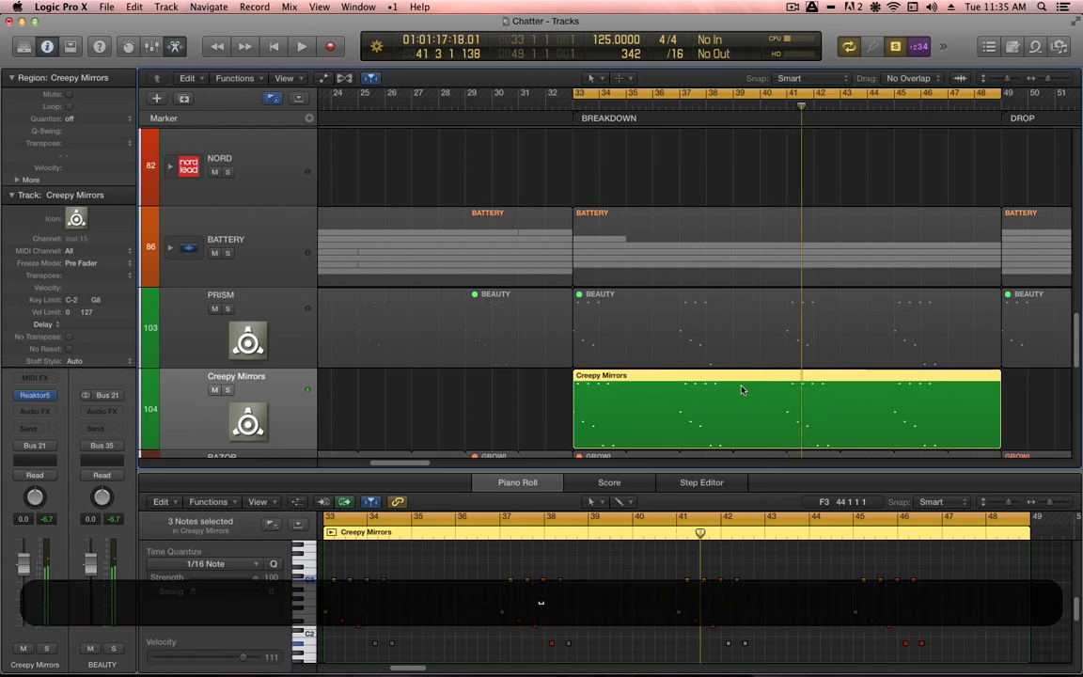
pyautogui.press('p')
# Rename the Creepy Mirrors region in the BREAKDOWN as BEAUTY and return to the Pointer tool
pyautogui.click(528, 393)
pyautogui.click(657, 401)
pyautogui.scroll(-5, 658, 401)
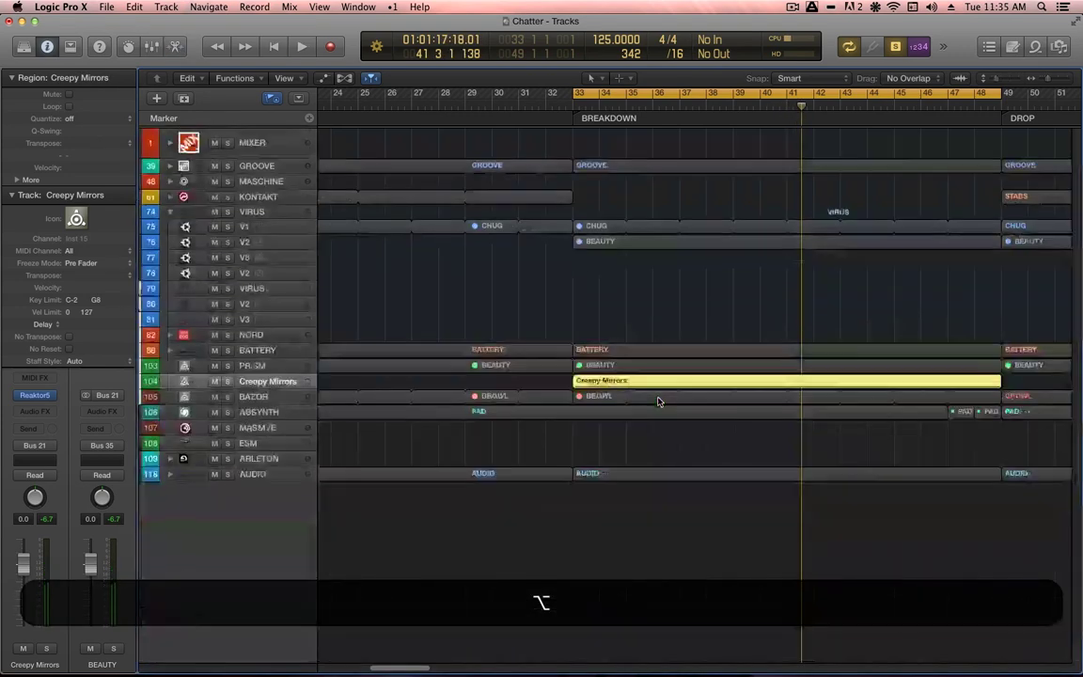
pyautogui.scroll(3, 658, 401)
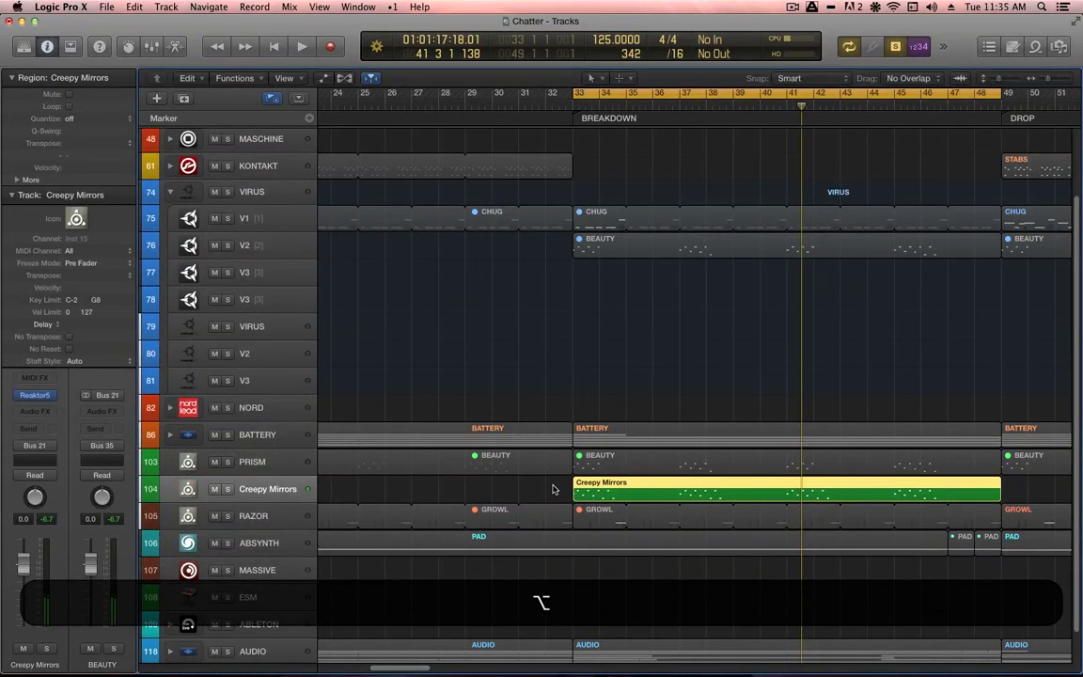
pyautogui.press('t')
pyautogui.press('4')
pyautogui.click(648, 481)
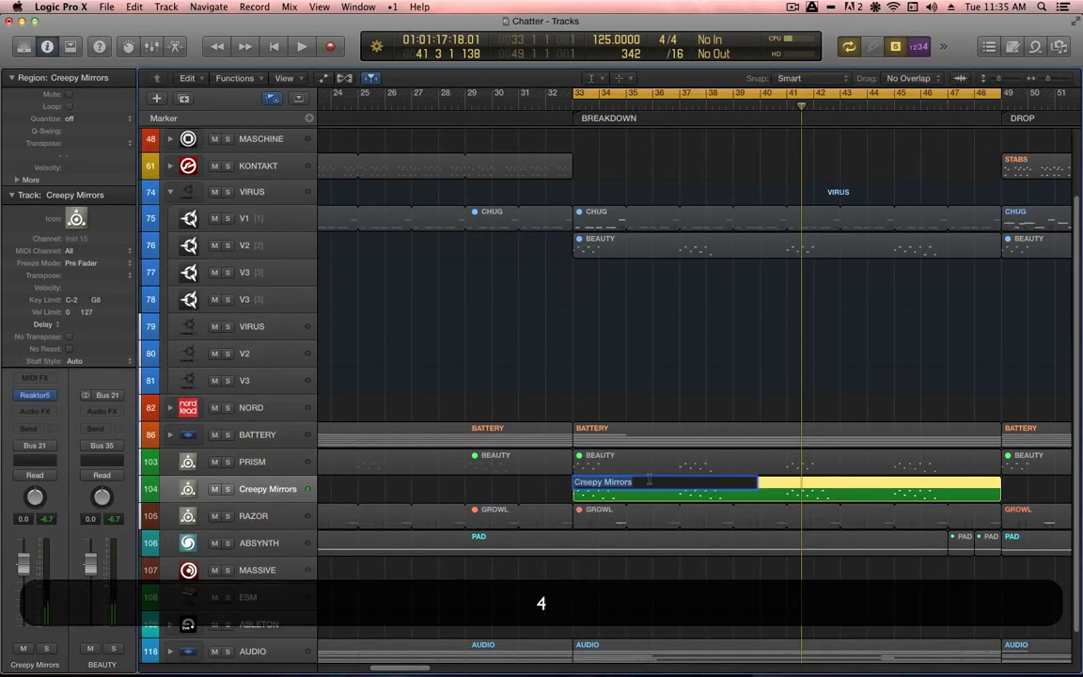
pyautogui.press('shift')
pyautogui.hotkey('shift', 'Return')
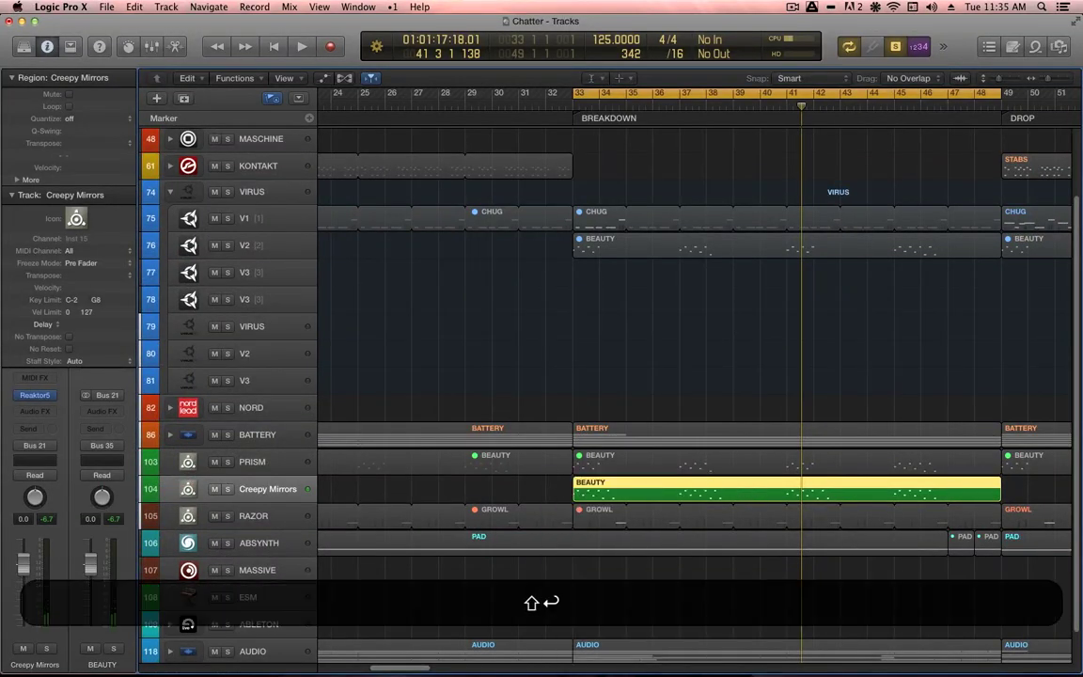
pyautogui.press('t')
pyautogui.press('t')
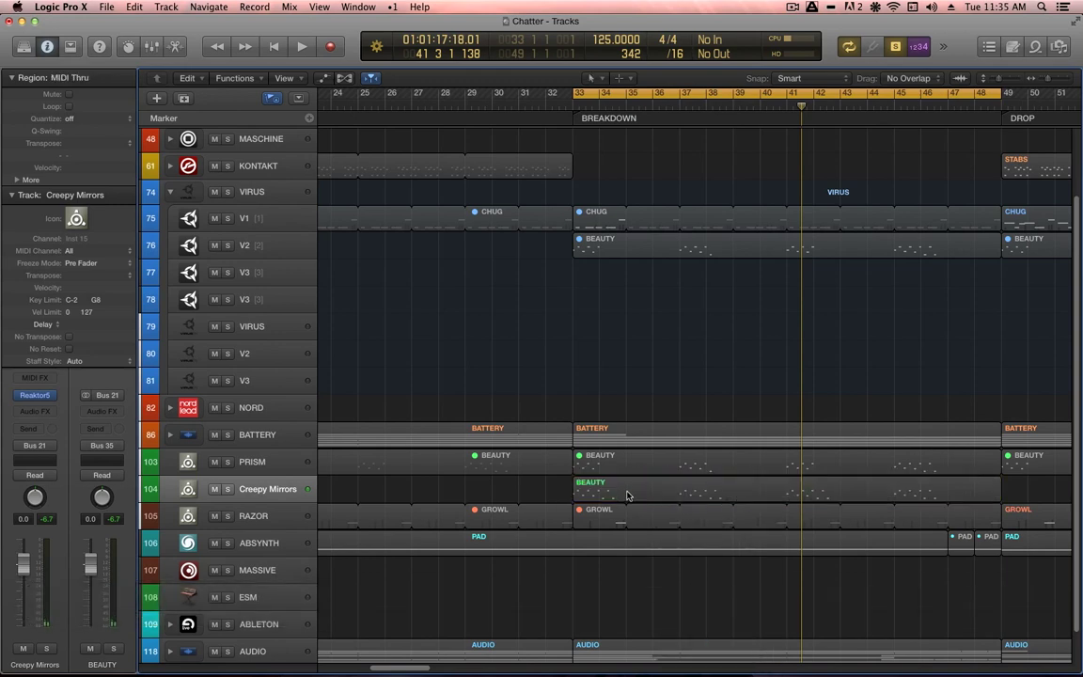
# Copy the Creepy Mirrors track's BEAUTY region to the Virus tracks at bar 33 and place it on a new duplicate of the V2 [2] track
pyautogui.click(628, 496)
pyautogui.press('alt')
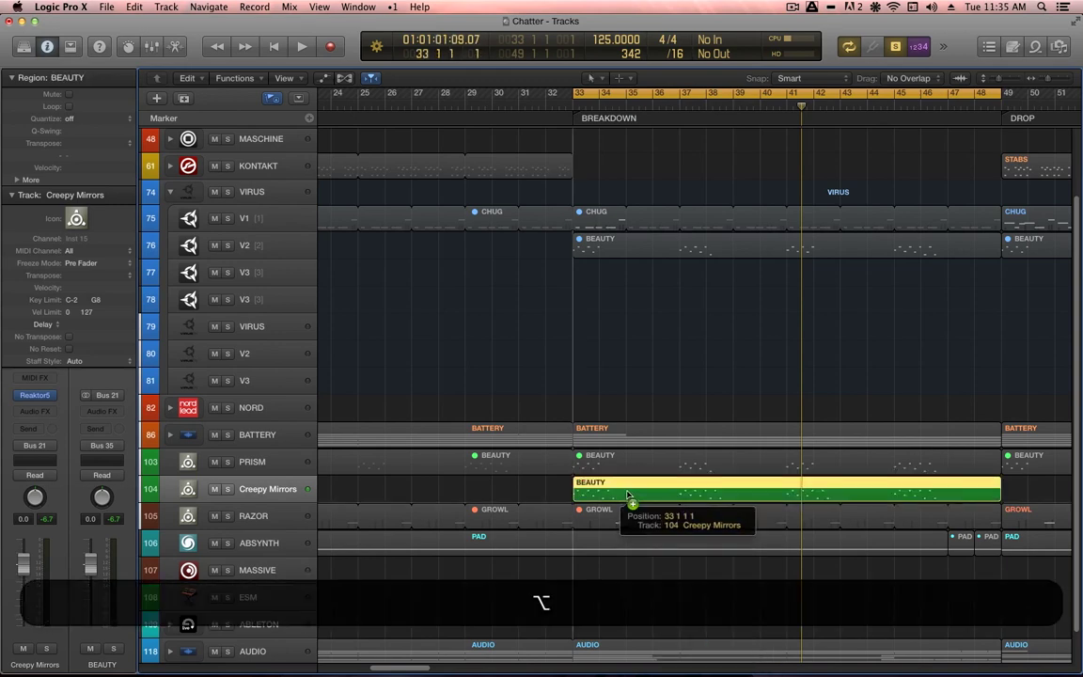
pyautogui.moveTo(628, 495); pyautogui.dragTo(626, 281)
pyautogui.click(278, 245)
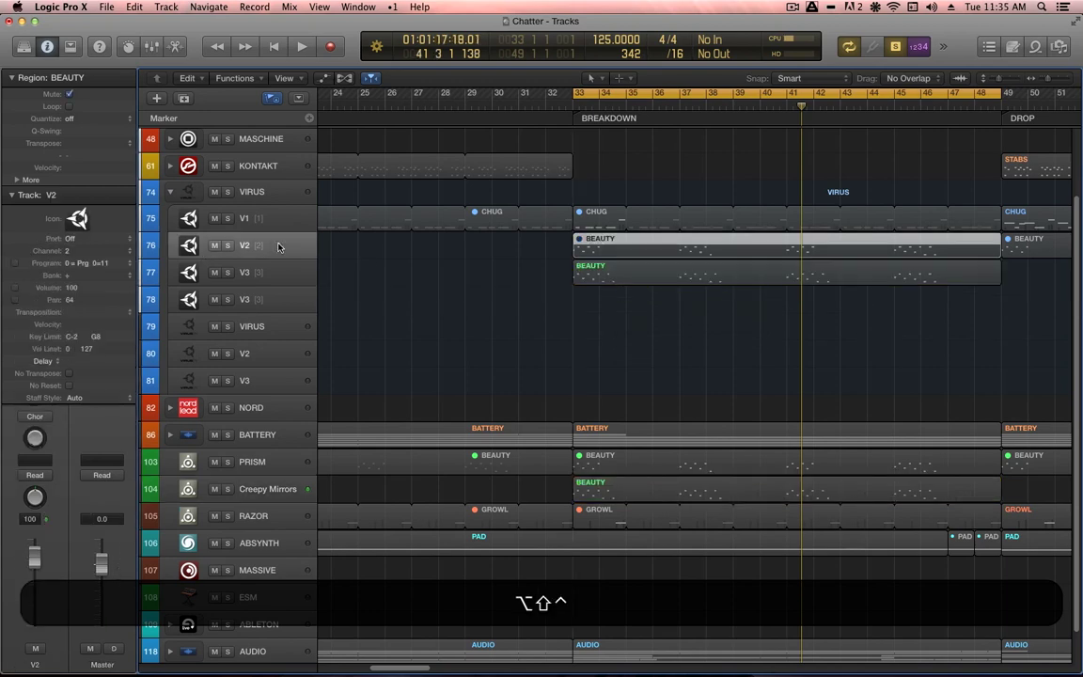
pyautogui.hotkey('ctrl', 'shift', 'Return')
pyautogui.moveTo(645, 302); pyautogui.dragTo(647, 287)
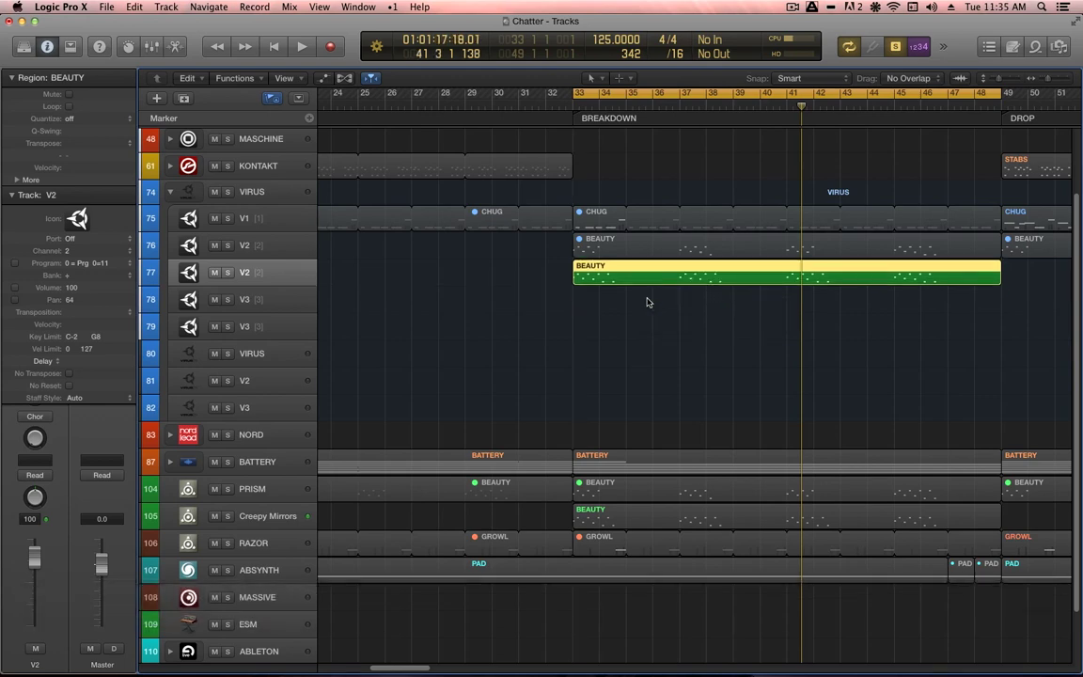
# Turn off solo, mute the Creepy Mirrors track's BEAUTY region, and select its Virus V2 copy with the playhead at bar 33
pyautogui.press('s')
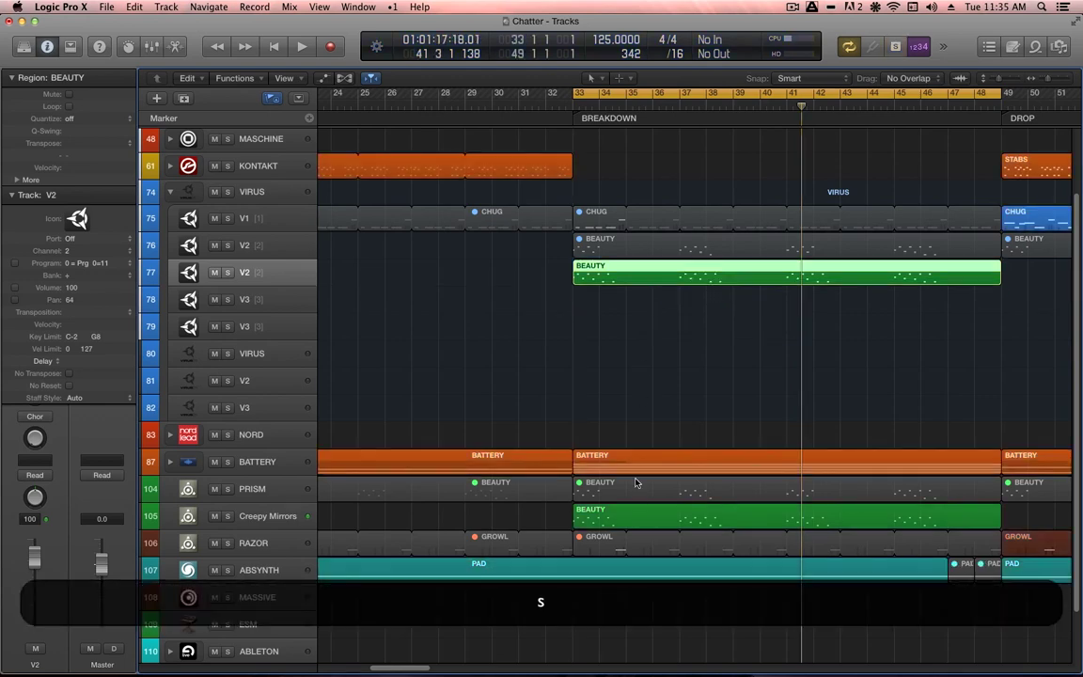
pyautogui.click(603, 521)
pyautogui.press('m')
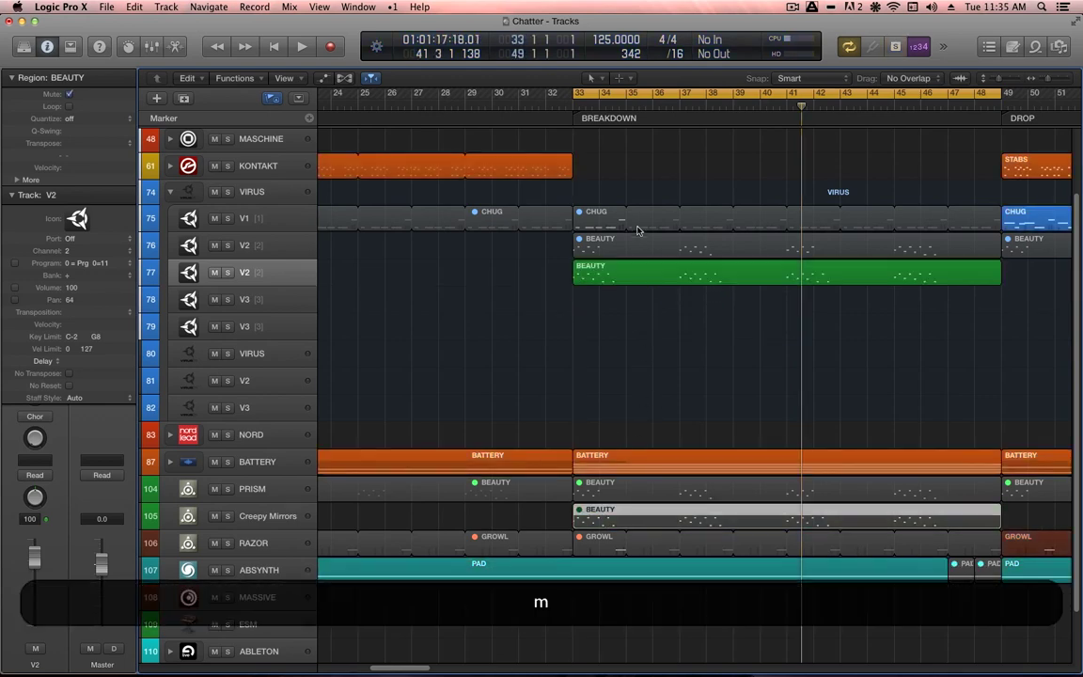
pyautogui.click(635, 279)
pyautogui.hotkey('shift', 'Home')
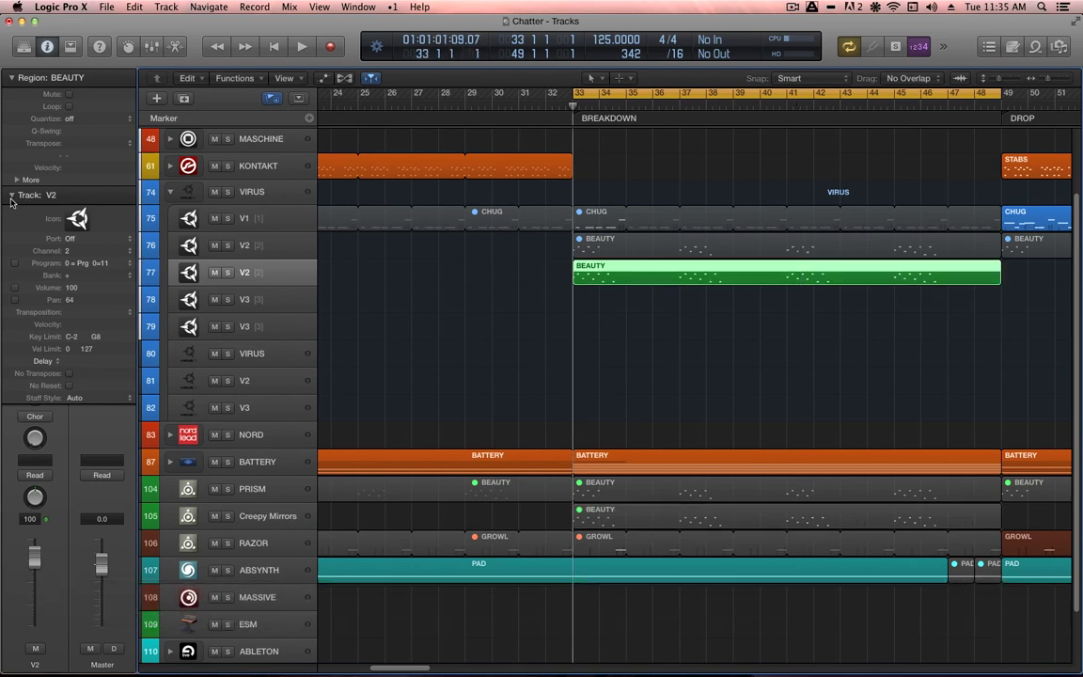